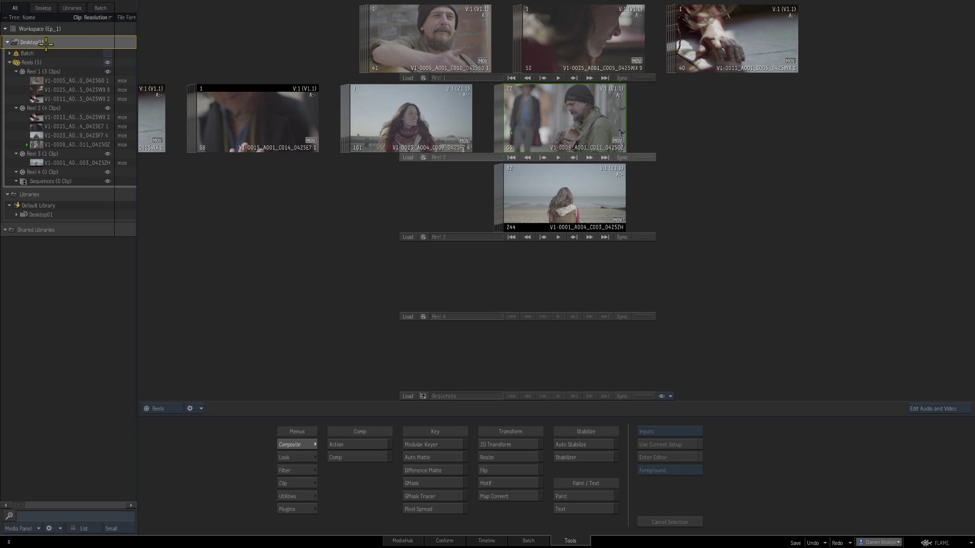
# With Reel 1's V1-0005 clip current, delete V1-0015 and V1-0023 from Reel 2.
pyautogui.click(46, 43)
pyautogui.moveTo(261, 119); pyautogui.dragTo(270, 545)
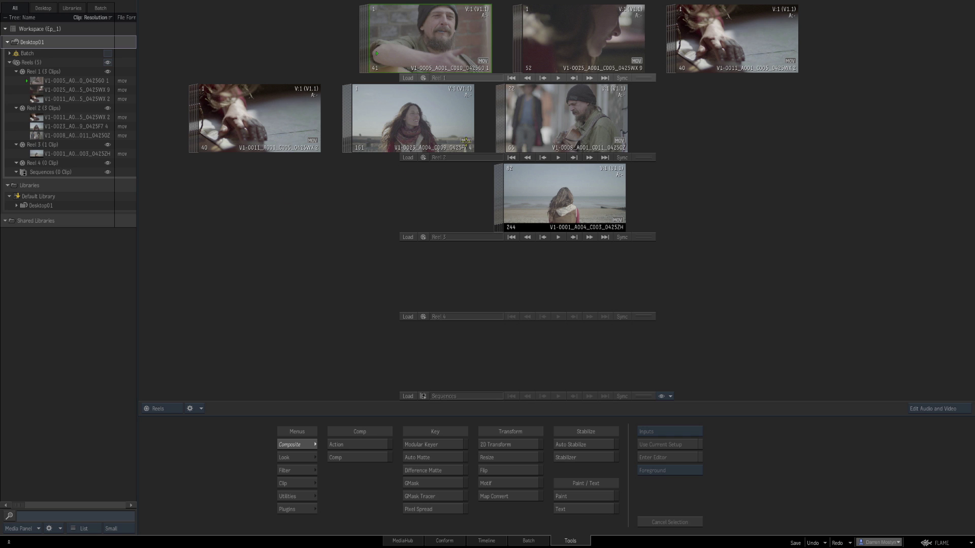
pyautogui.moveTo(422, 114); pyautogui.dragTo(289, 544)
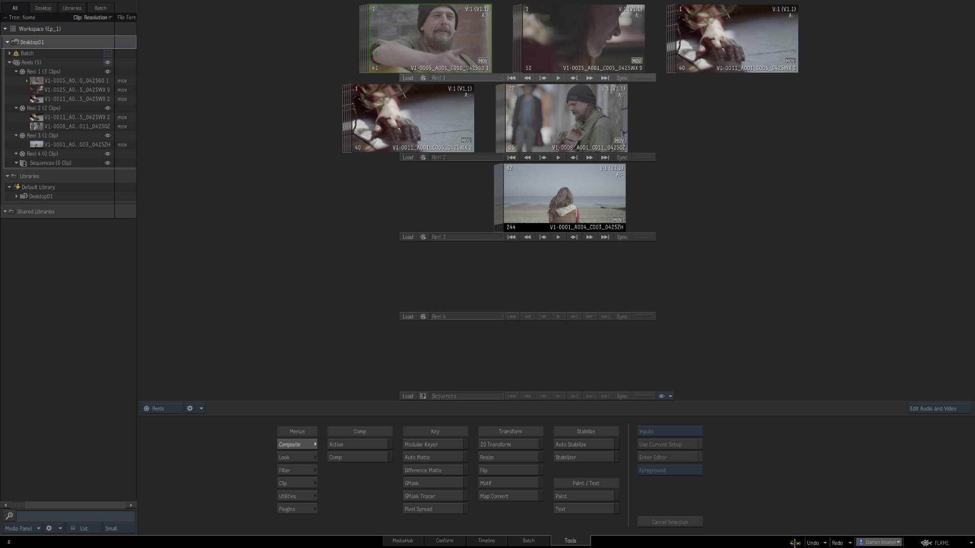
# Save the current desktop to Default Library under the new name Desktop02.
pyautogui.click(795, 543)
pyautogui.click(850, 524)
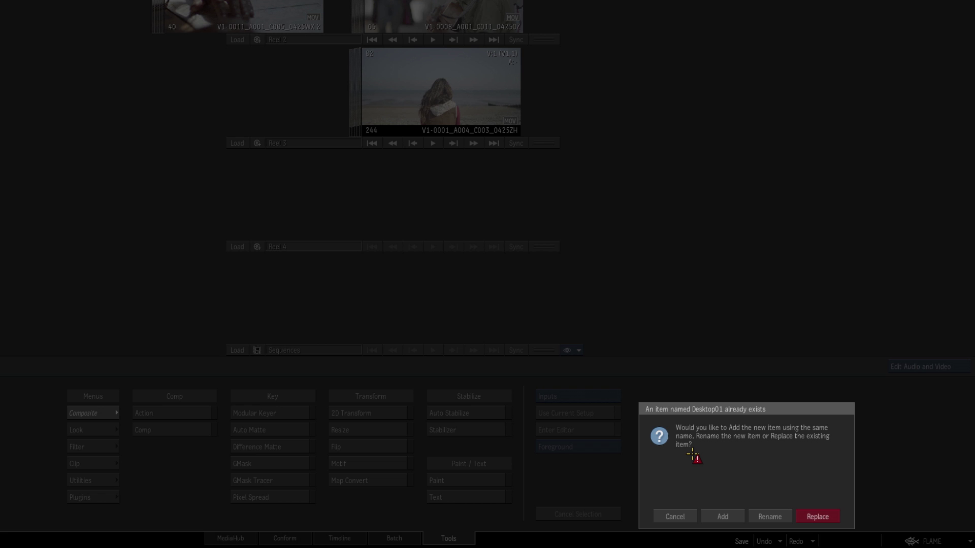
pyautogui.click(770, 516)
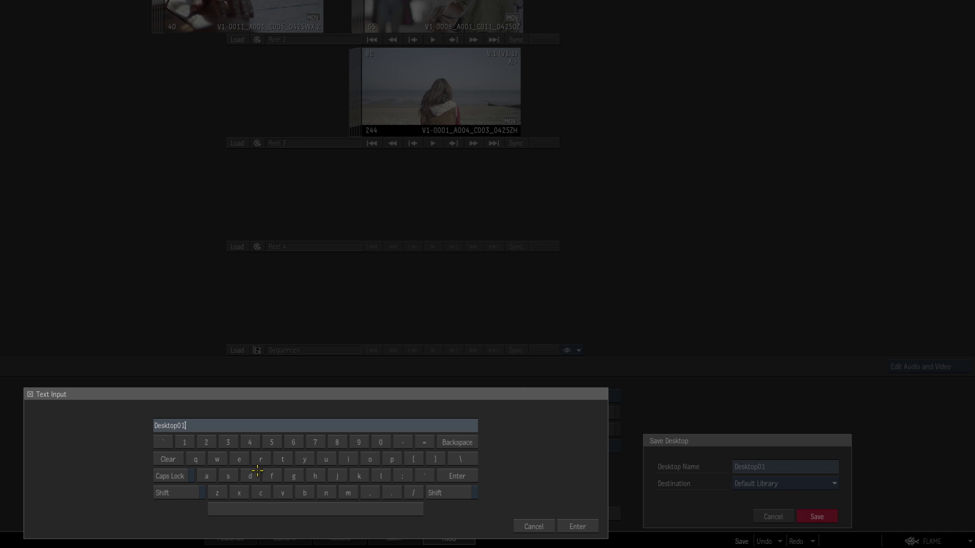
pyautogui.press('BackSpace')
pyautogui.click(206, 443)
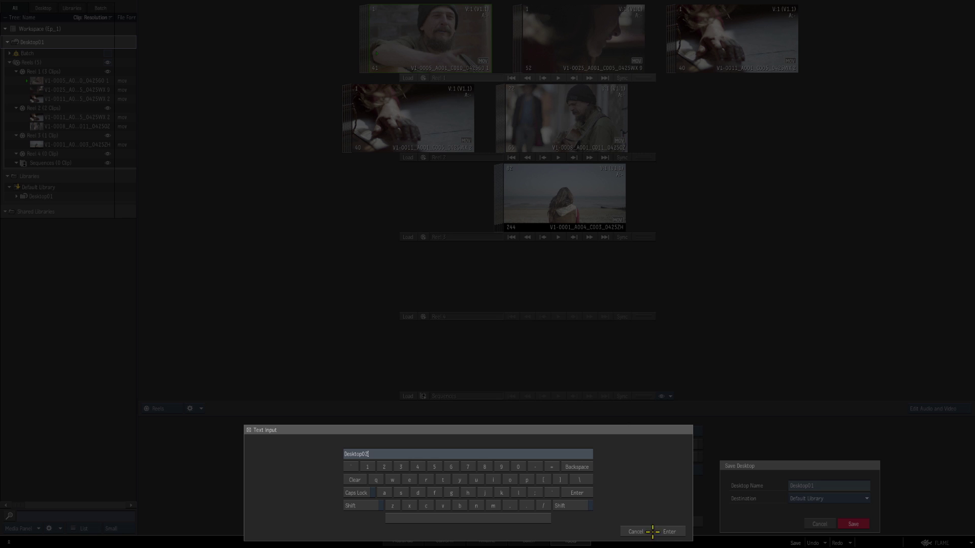
pyautogui.click(661, 532)
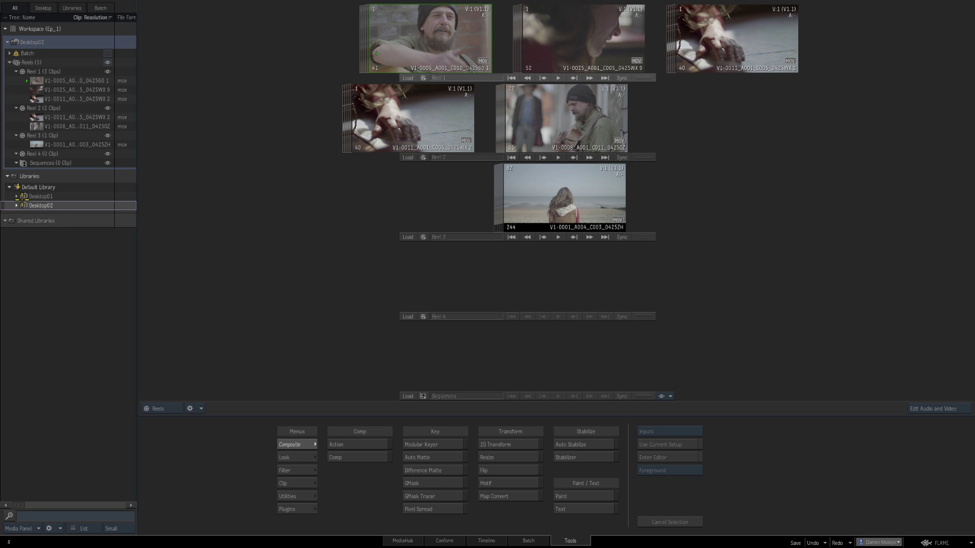
pyautogui.click(23, 197)
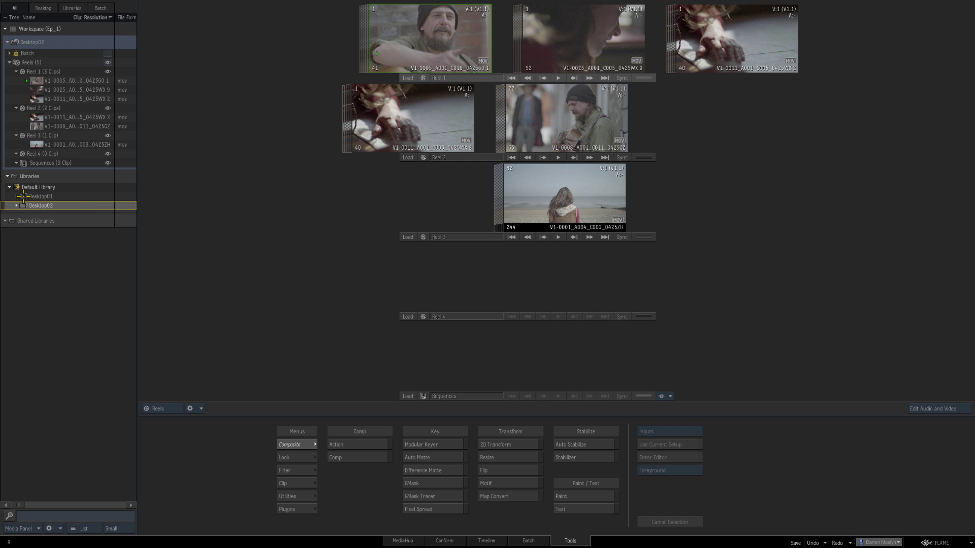
pyautogui.click(23, 196)
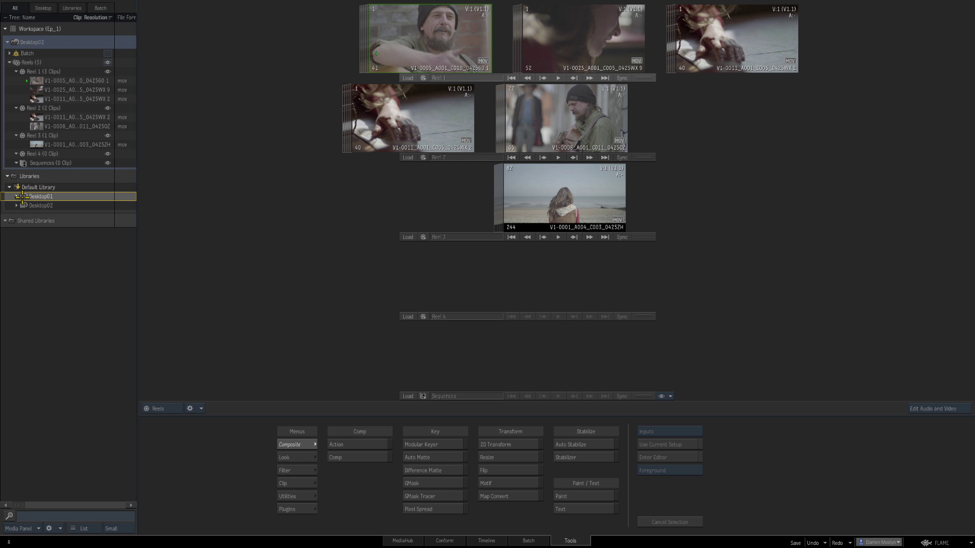
pyautogui.moveTo(23, 196); pyautogui.dragTo(220, 186)
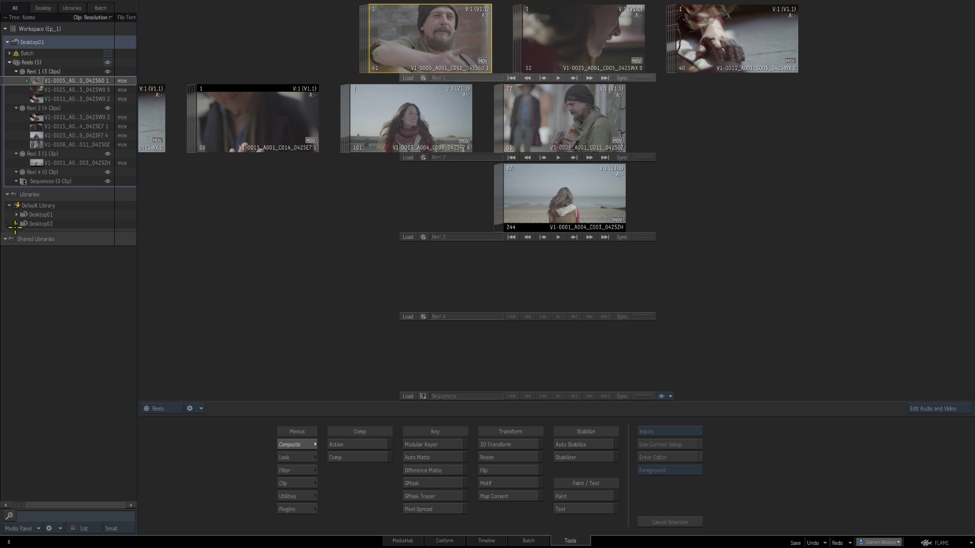
pyautogui.moveTo(21, 223); pyautogui.dragTo(262, 226)
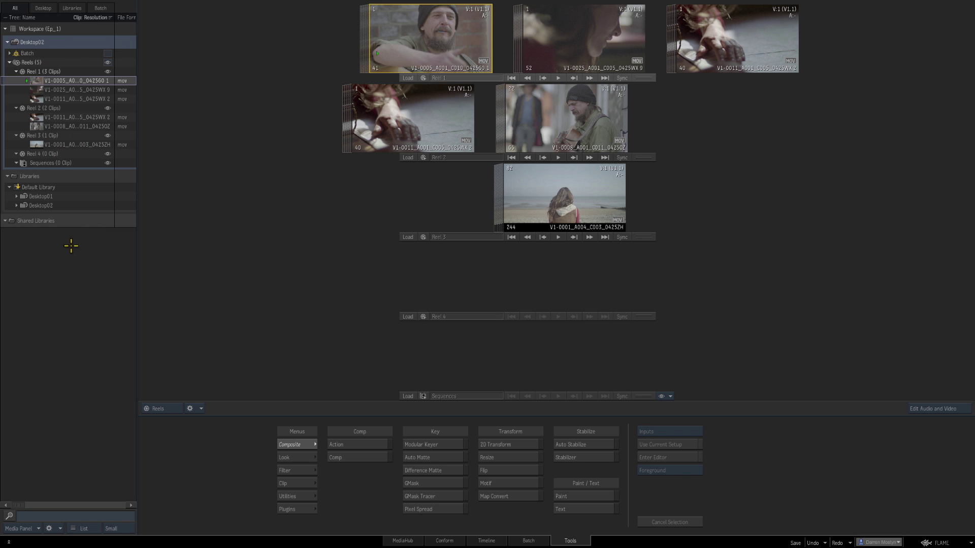
# Apply a Look > Glow effect with Reel 2's V1-0011 clip as Front, entering the Glow editor.
pyautogui.click(414, 116)
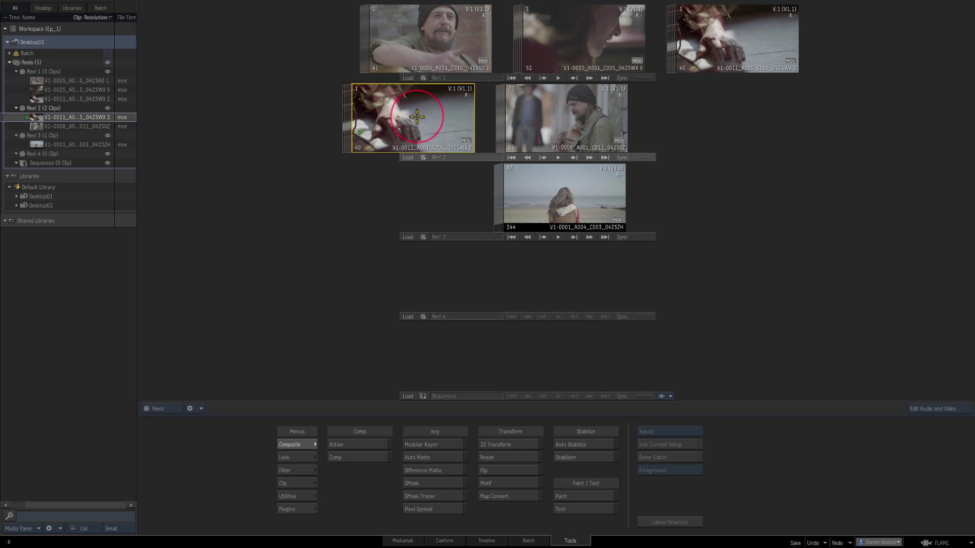
pyautogui.click(292, 458)
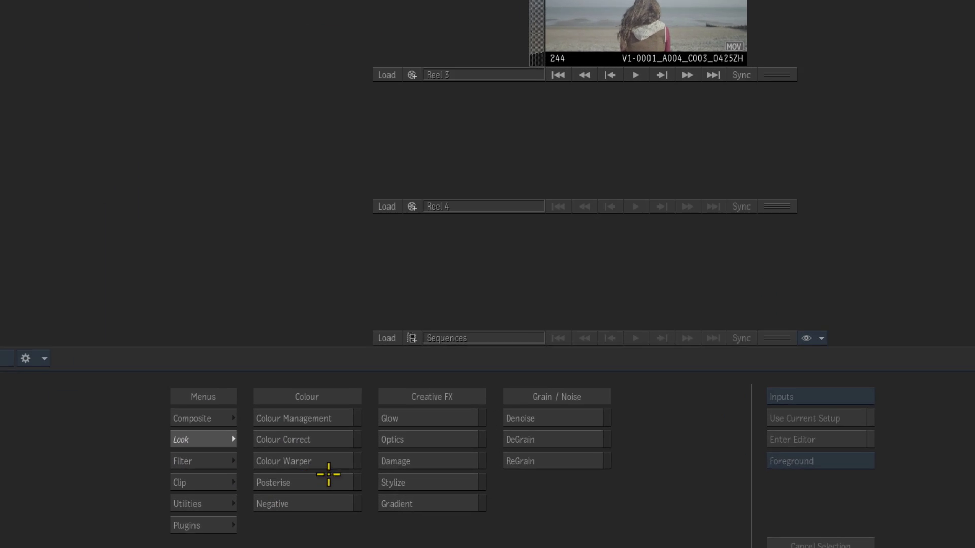
pyautogui.click(397, 416)
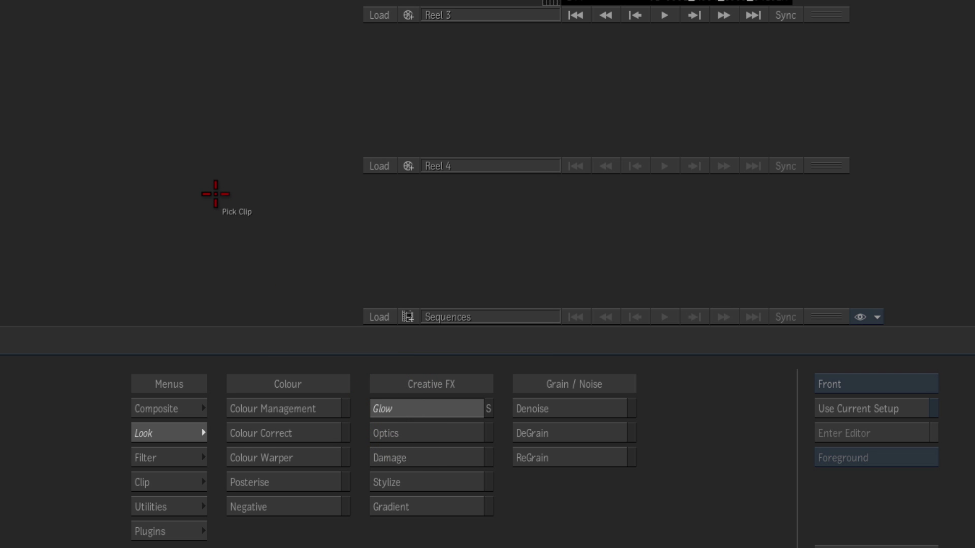
pyautogui.click(425, 116)
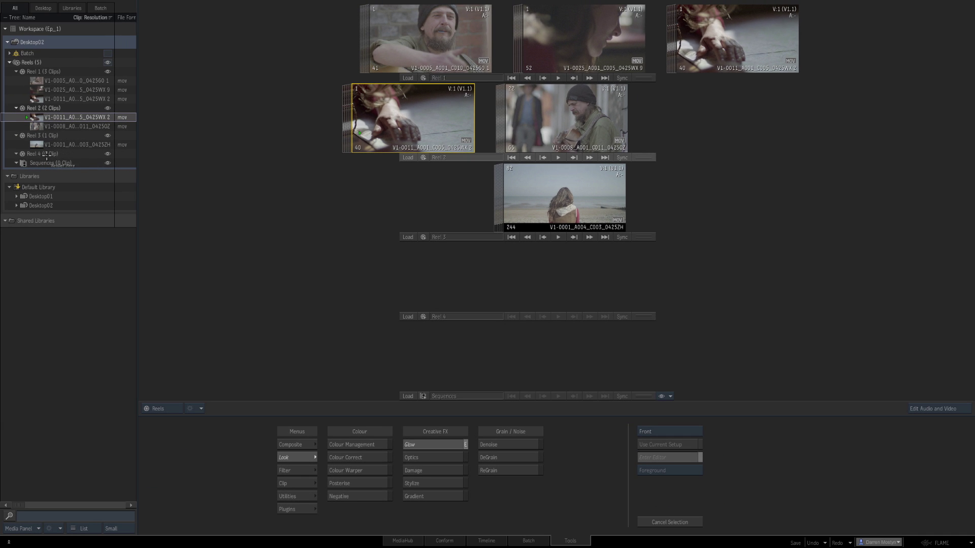
pyautogui.click(40, 108)
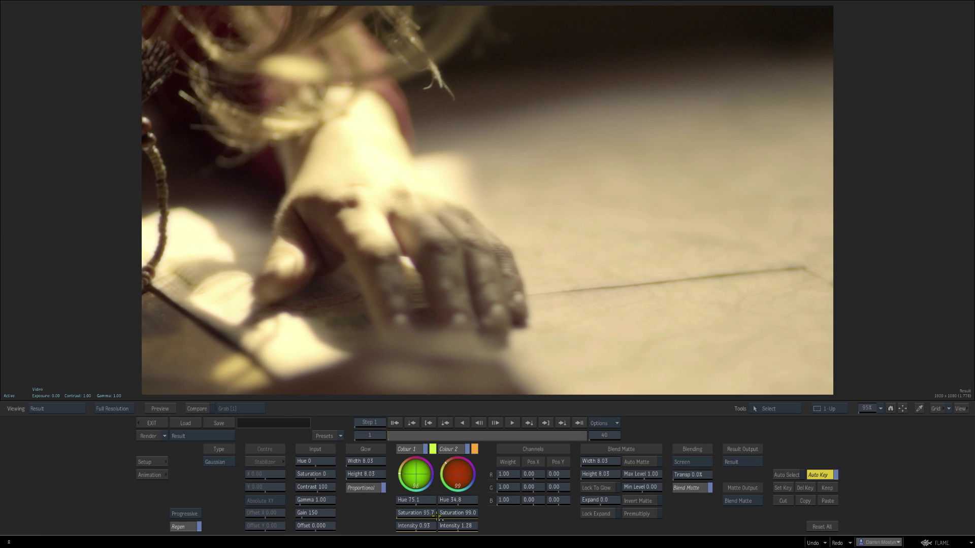
# Lower Colour 1 saturation to about 88, render all 40 frames, and exit the Glow editor.
pyautogui.moveTo(425, 513); pyautogui.dragTo(442, 529)
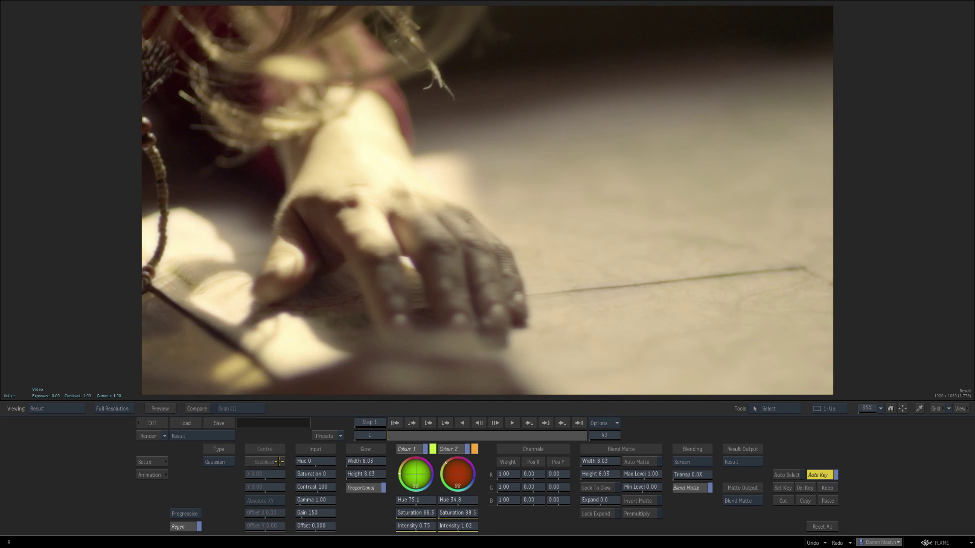
pyautogui.click(149, 436)
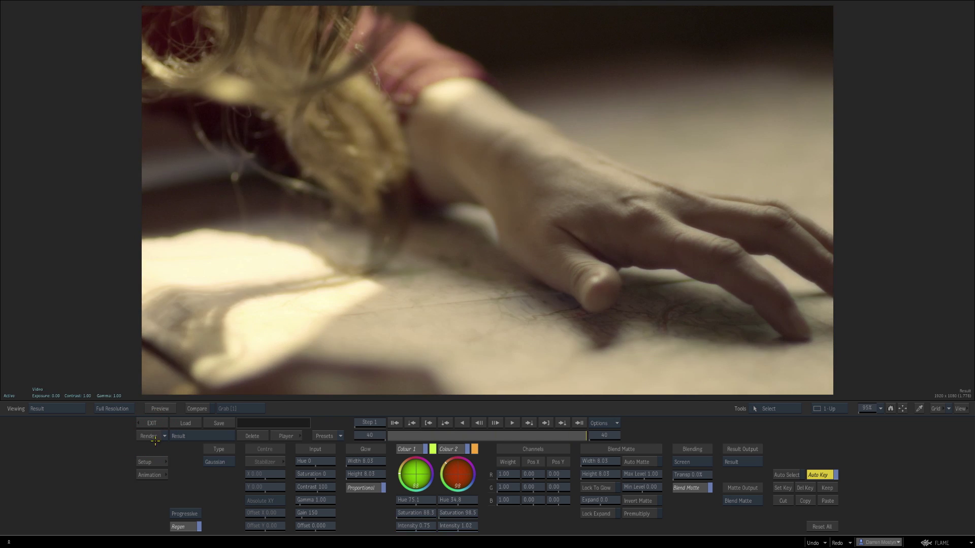
pyautogui.click(159, 423)
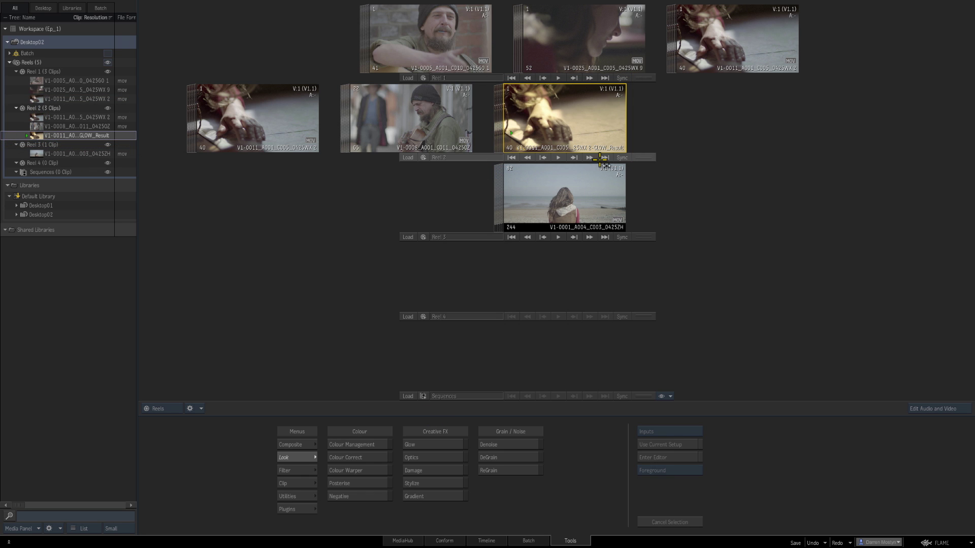
# Play back the V1-0011 GLOW_Result clip, then move it from Reel 2 into Reel 3.
pyautogui.click(570, 129)
pyautogui.press('Return')
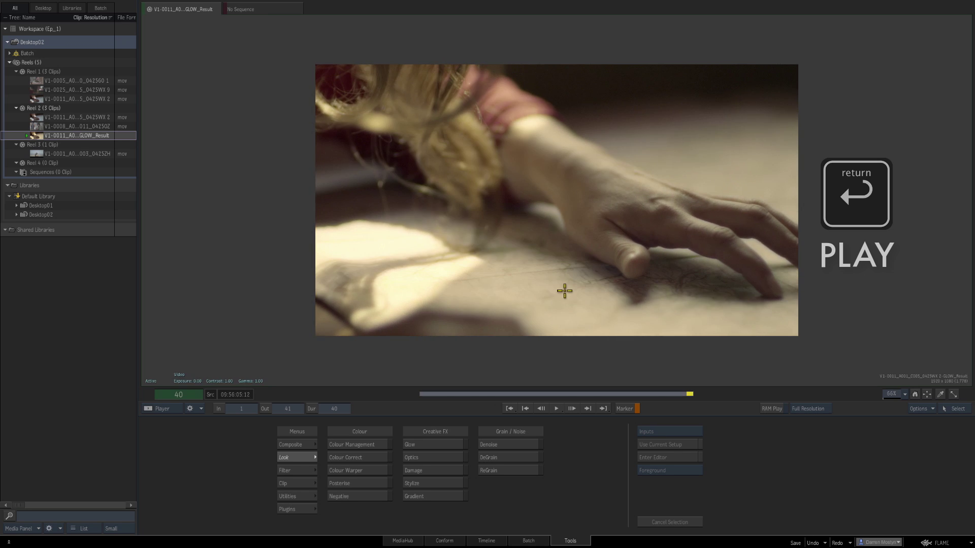
pyautogui.press('Escape')
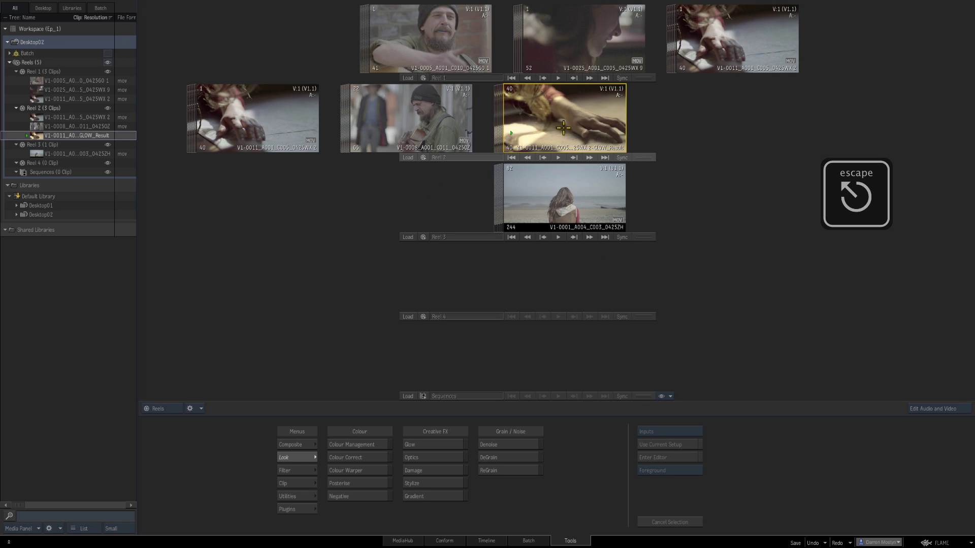
pyautogui.moveTo(564, 128); pyautogui.dragTo(723, 195)
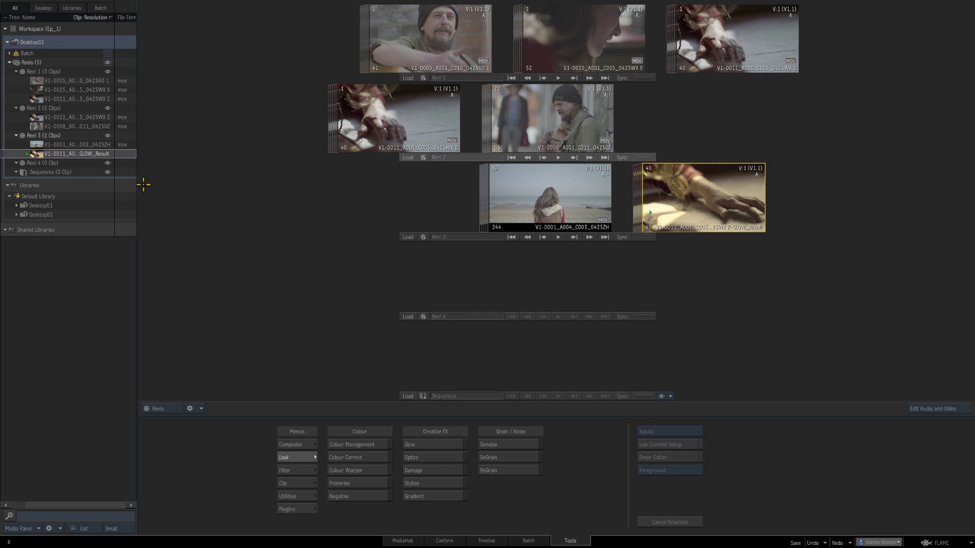
# Save Desktop02 into a newly created library named Library 02.
pyautogui.click(796, 542)
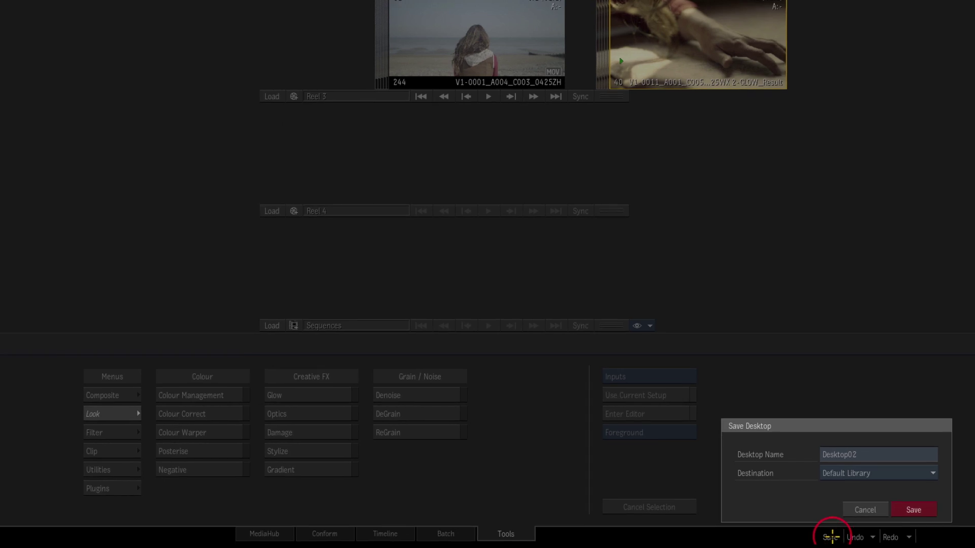
pyautogui.click(894, 473)
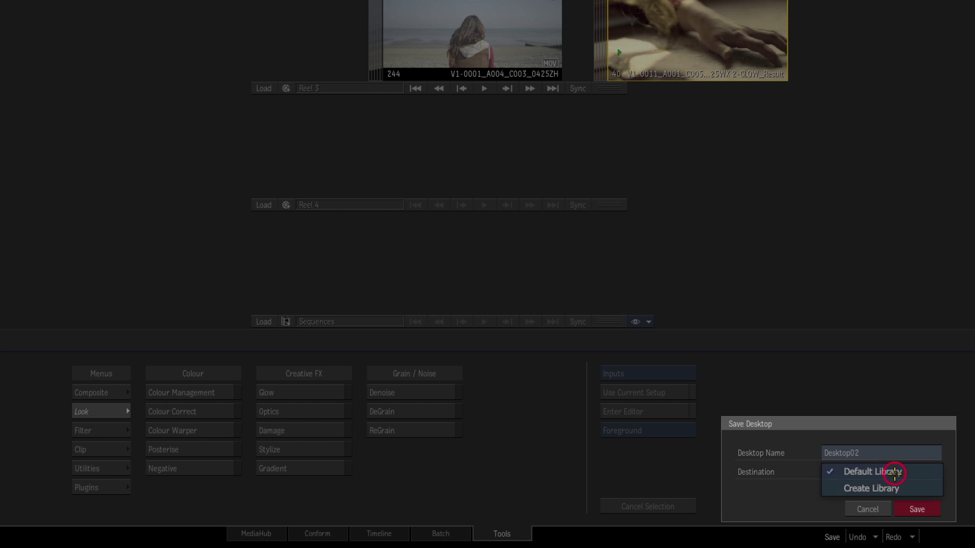
pyautogui.click(894, 473)
pyautogui.click(894, 473)
pyautogui.click(894, 488)
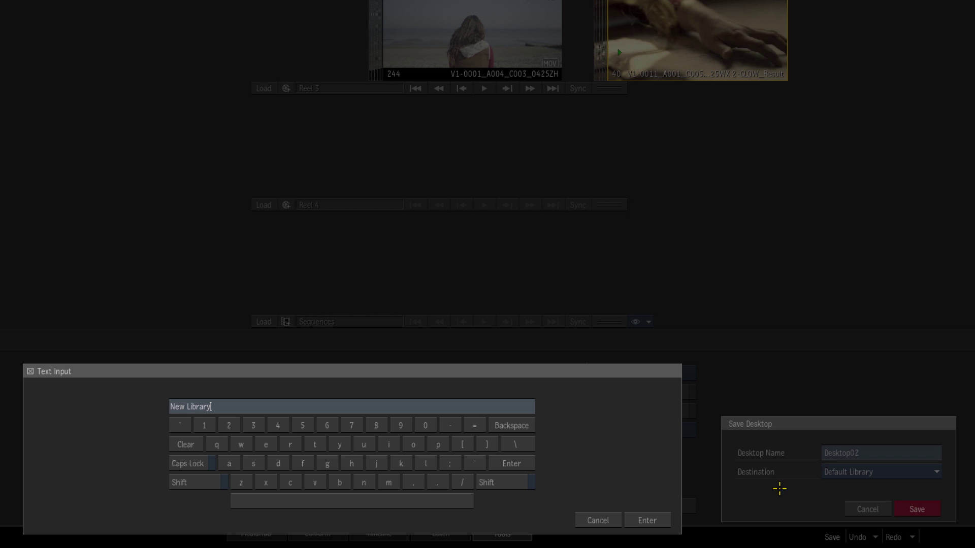
pyautogui.press('BackSpace')
pyautogui.press('BackSpace')
pyautogui.press('BackSpace')
pyautogui.press('BackSpace')
pyautogui.press('BackSpace')
pyautogui.press('BackSpace')
pyautogui.press('BackSpace')
pyautogui.press('BackSpace')
pyautogui.press('BackSpace')
pyautogui.press('BackSpace')
pyautogui.press('BackSpace')
pyautogui.write('Lib')
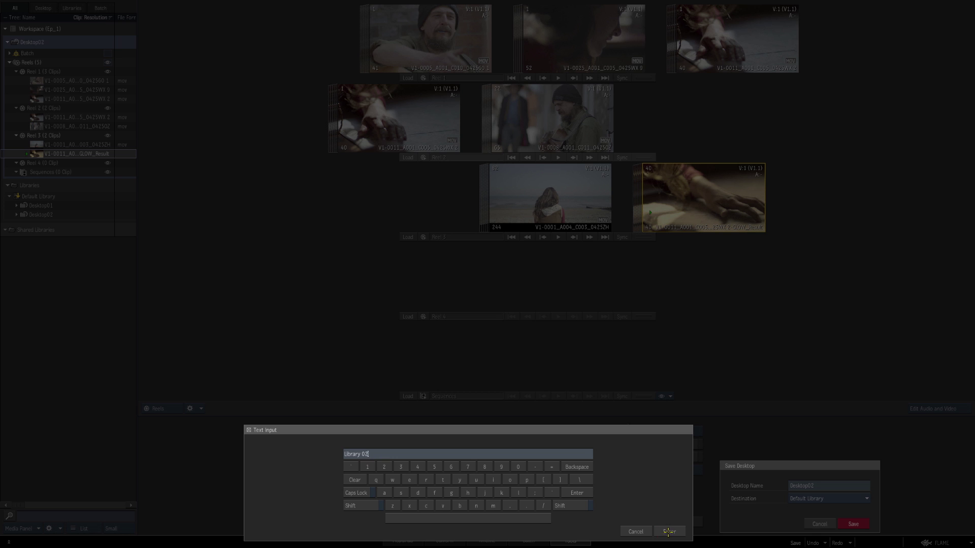
pyautogui.click(668, 532)
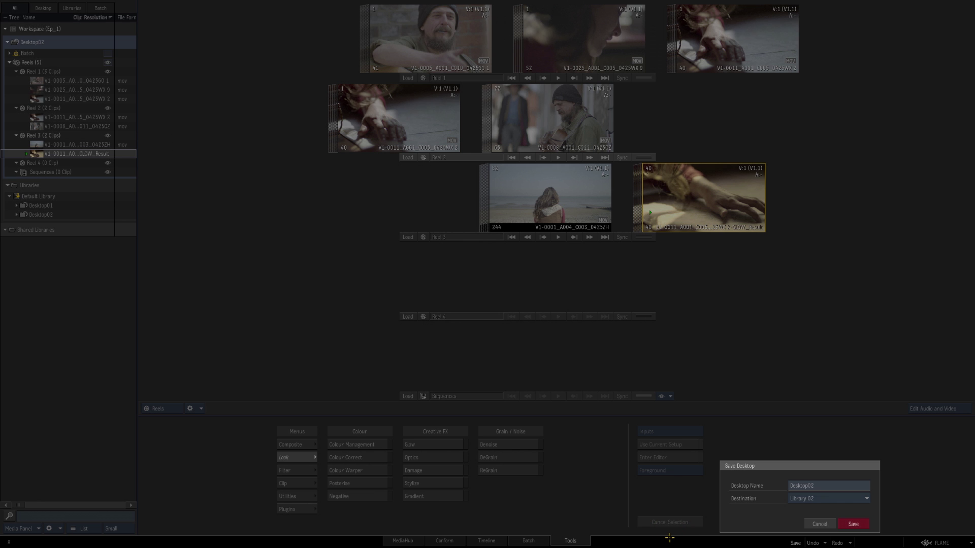
pyautogui.click(853, 524)
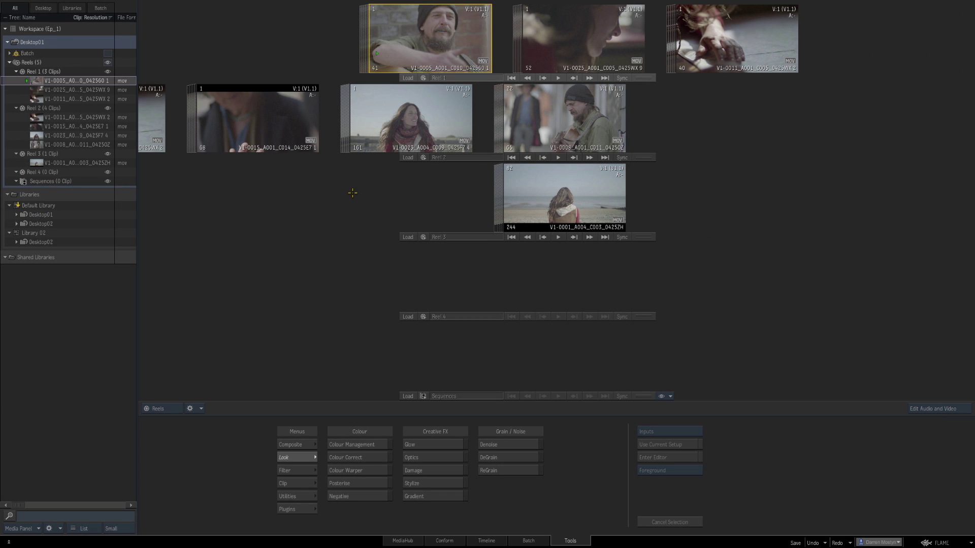
# Load Library 02's Desktop02 onto the desktop and save the project.
pyautogui.moveTo(41, 224); pyautogui.dragTo(292, 216)
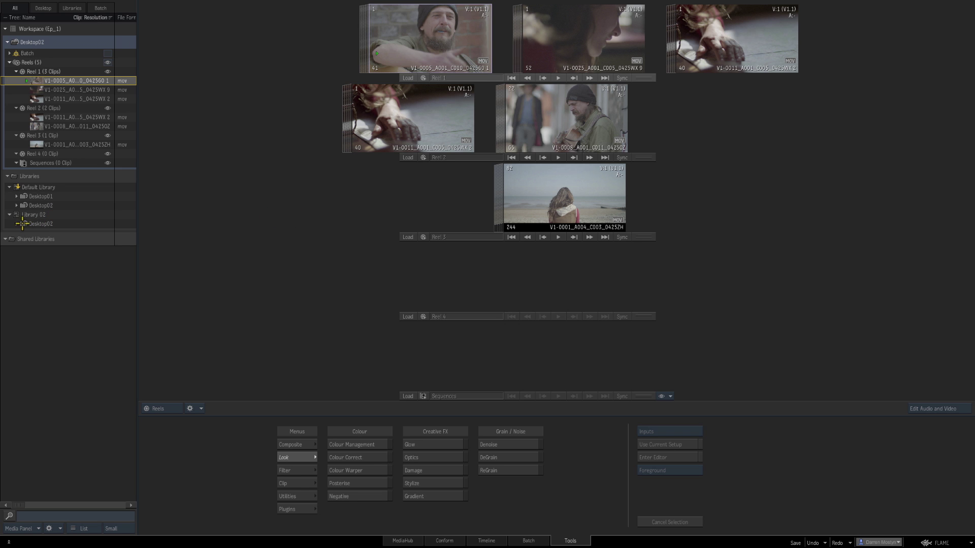
pyautogui.moveTo(23, 223); pyautogui.dragTo(298, 233)
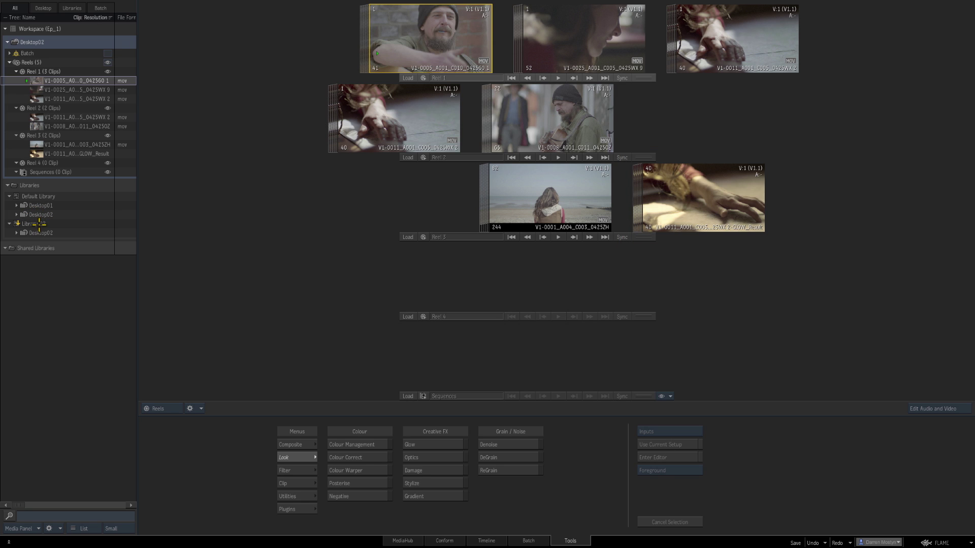
pyautogui.hotkey('ctrl', 's')
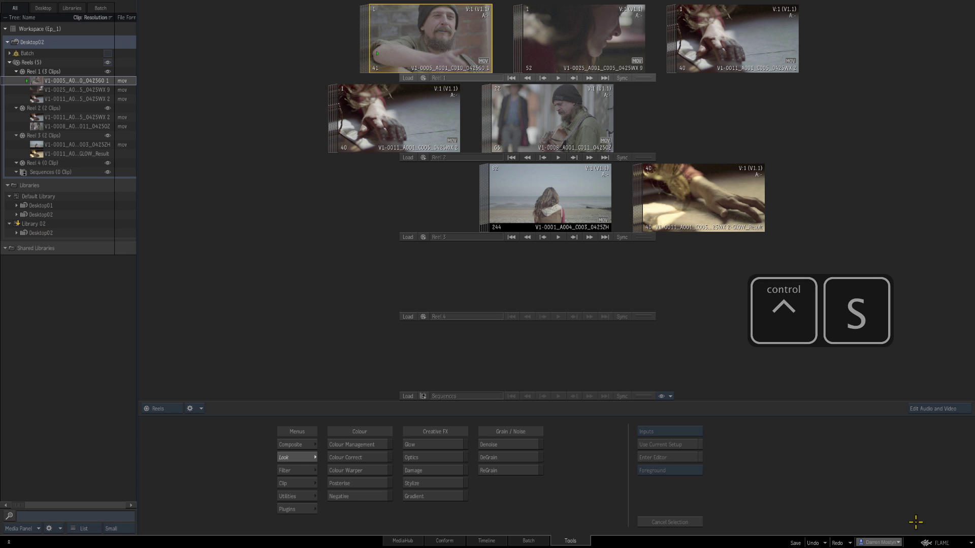
pyautogui.click(930, 543)
pyautogui.click(916, 530)
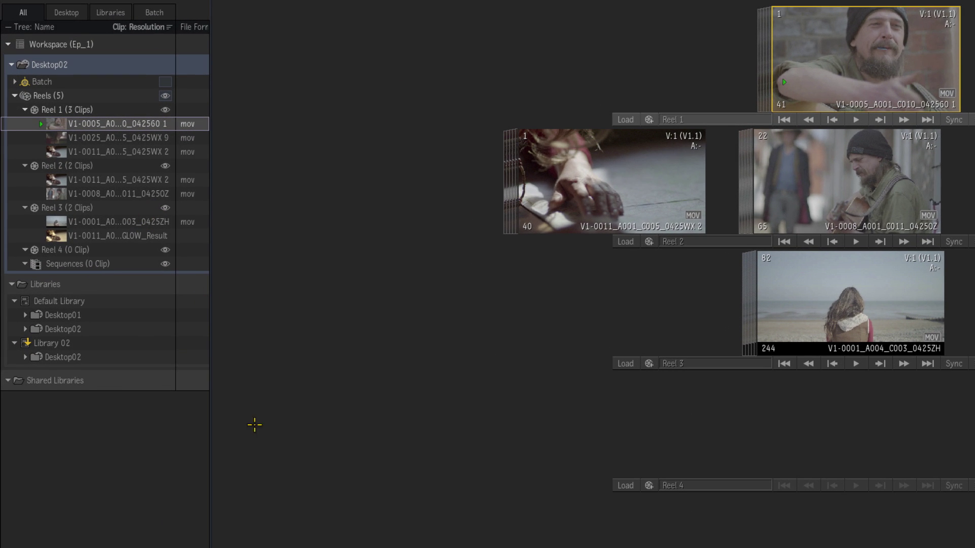
# Create a new folder named Media in the Default Library.
pyautogui.click(71, 302)
pyautogui.rightClick(66, 304)
pyautogui.moveTo(89, 318)
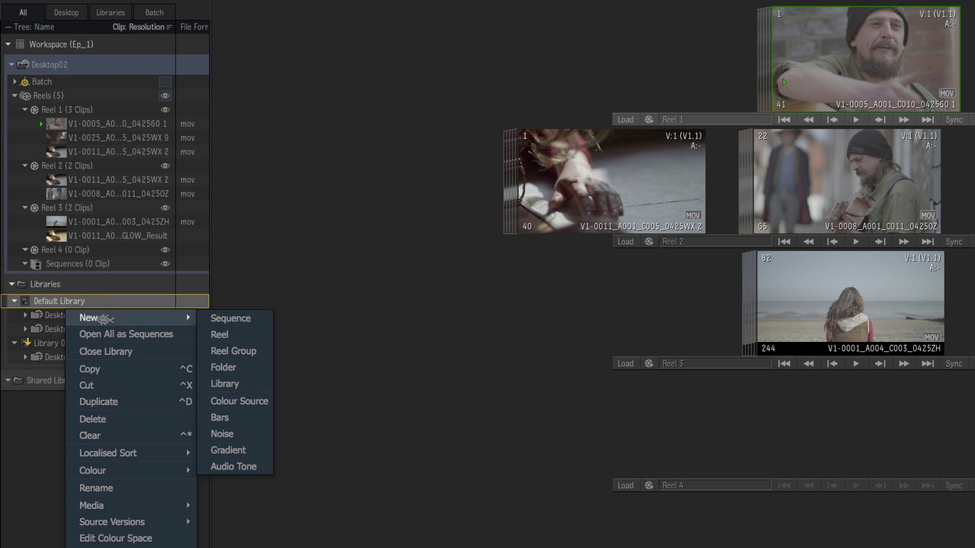
pyautogui.click(224, 367)
pyautogui.write('M')
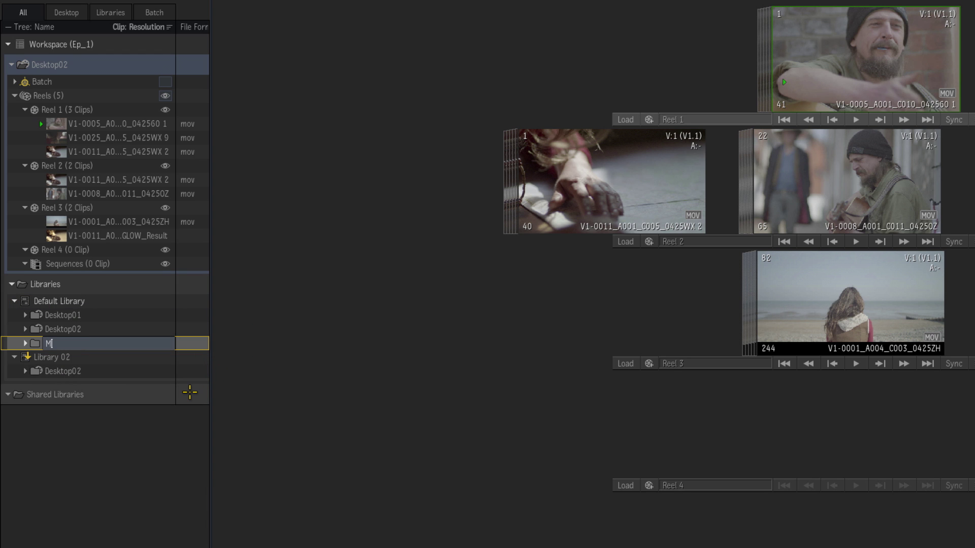
pyautogui.write('edia')
pyautogui.press('Return')
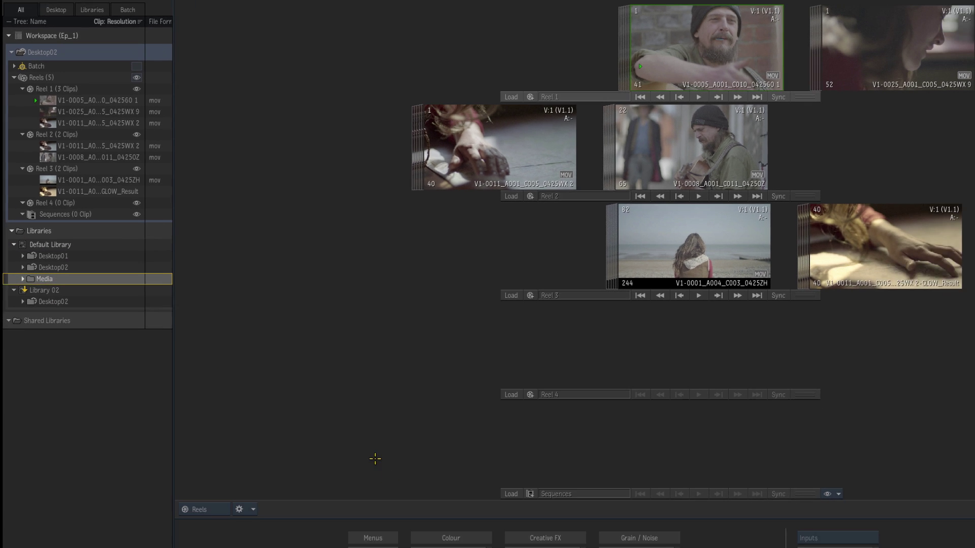
# Import three .mov files (V1-0034, V1-0035, V1-0037) from Finder into the Media folder.
pyautogui.press('super+Tab')
pyautogui.press('Tab')
pyautogui.press('Tab')
pyautogui.click(567, 335)
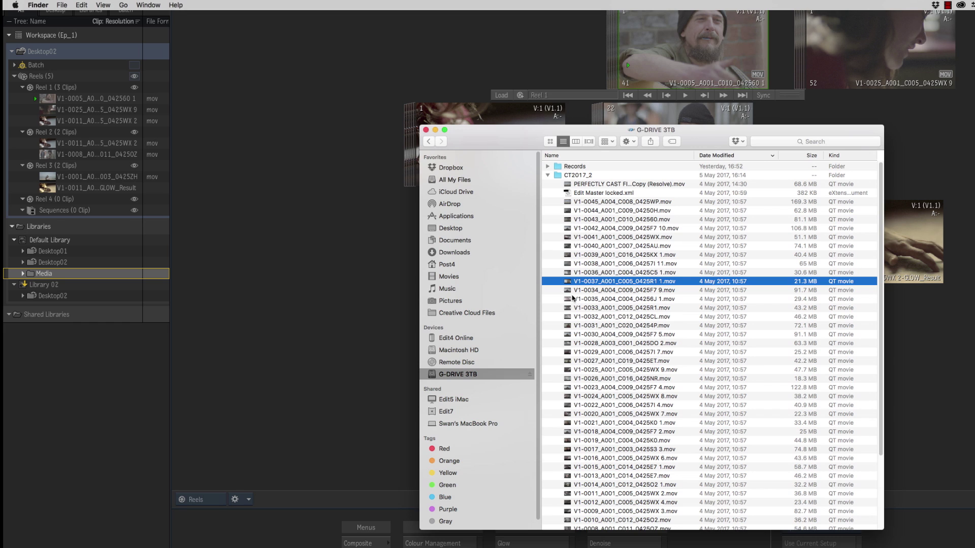
pyautogui.keyDown('shift'); pyautogui.click(569, 299); pyautogui.keyUp('shift')
pyautogui.moveTo(568, 284); pyautogui.dragTo(25, 277)
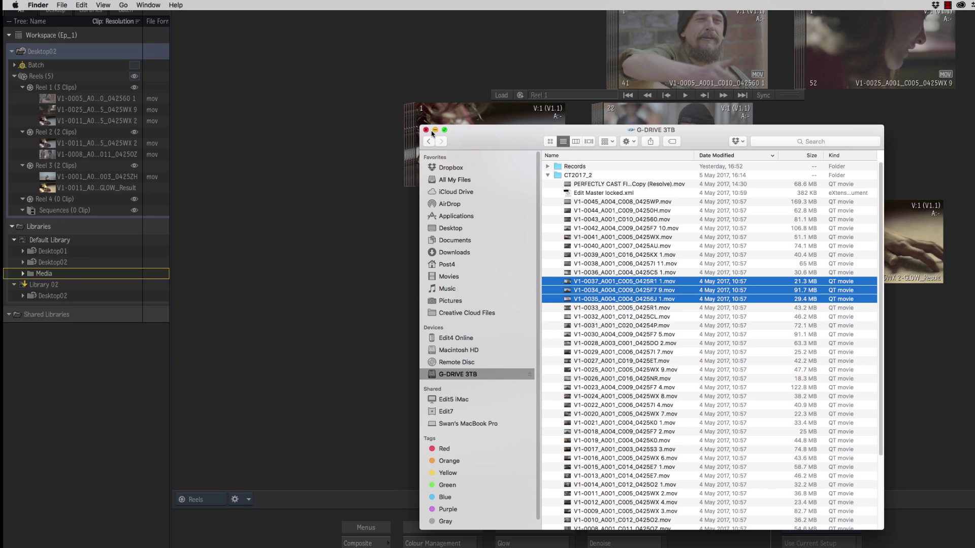
pyautogui.click(96, 355)
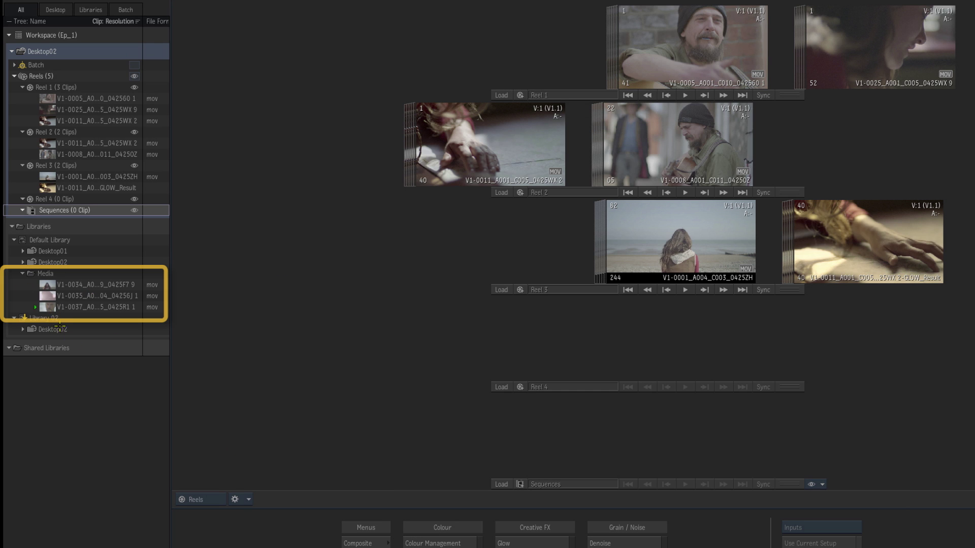
# Pass the V1-0037 clip from the Media folder through Reel 4 onto the timeline.
pyautogui.moveTo(49, 307); pyautogui.dragTo(593, 352)
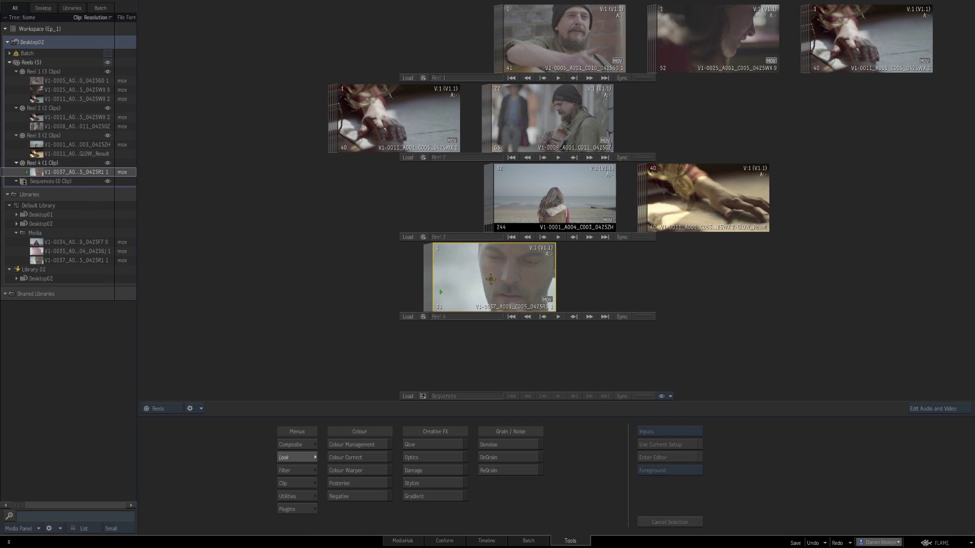
pyautogui.moveTo(490, 279); pyautogui.dragTo(278, 546)
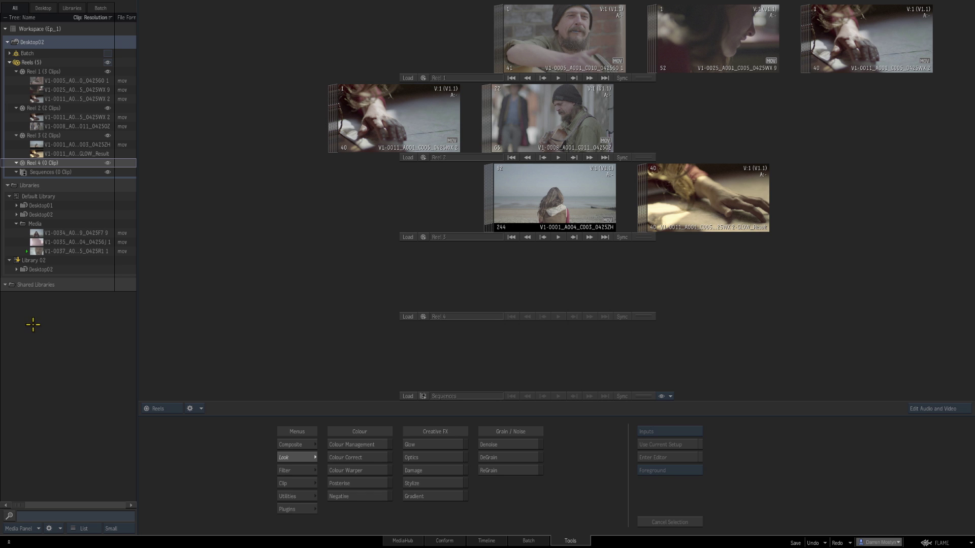
# Show the timeline and play V1-0037 in the full-size Player, returning to frame 1.
pyautogui.click(488, 540)
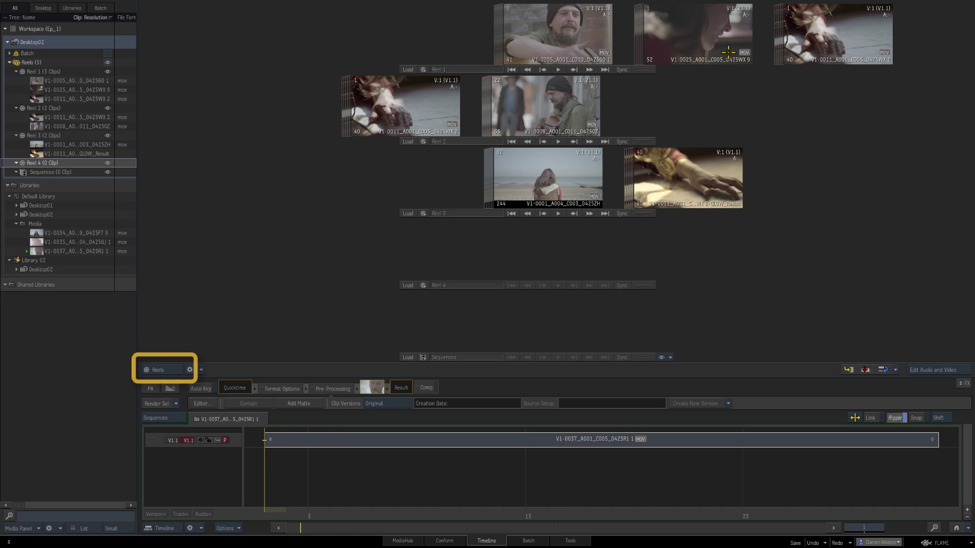
pyautogui.click(164, 369)
pyautogui.click(169, 389)
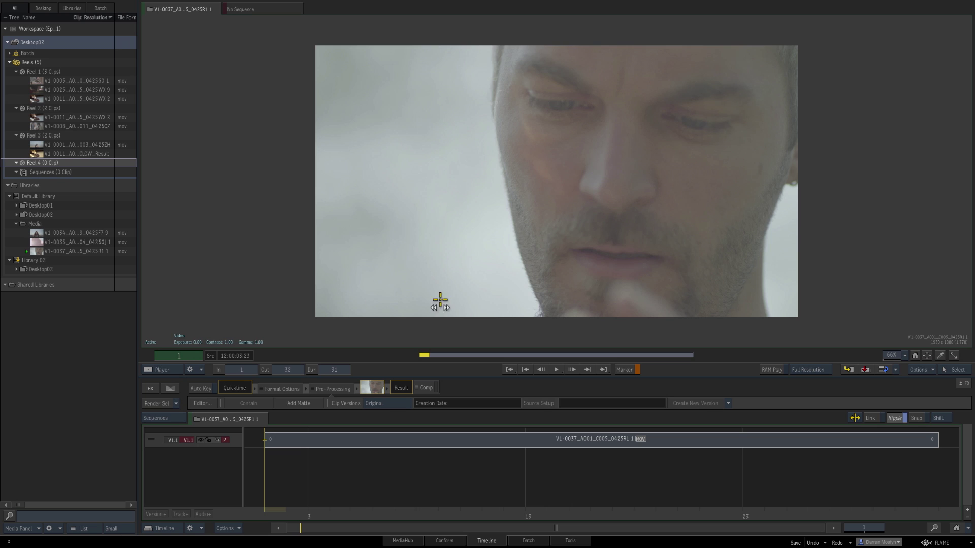
pyautogui.press('space')
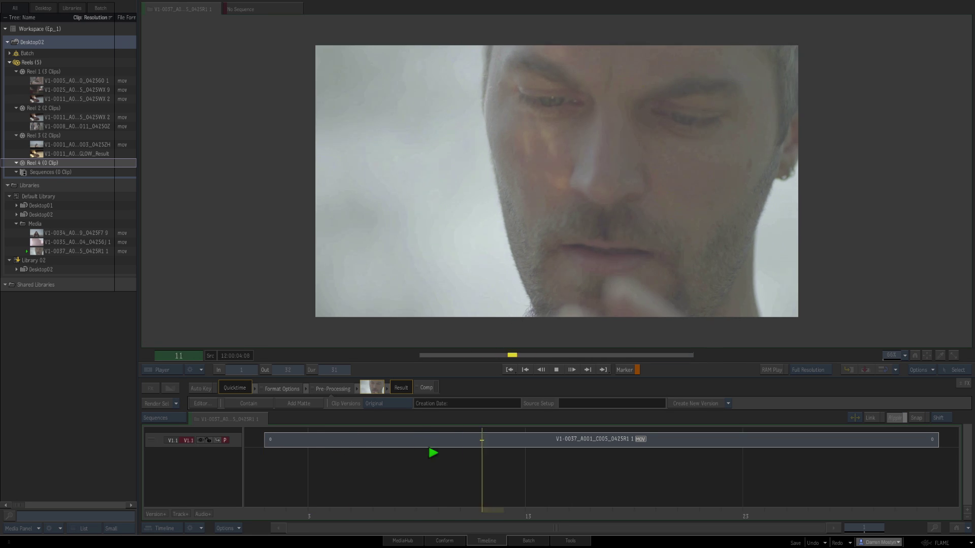
pyautogui.click(823, 511)
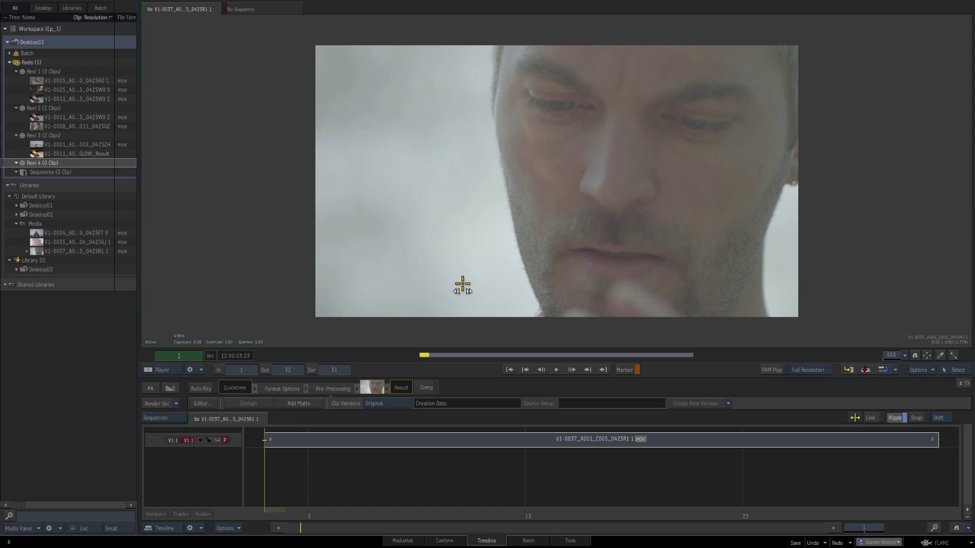
# Leave the Player and switch the view back to Reels.
pyautogui.press('Escape')
pyautogui.click(163, 370)
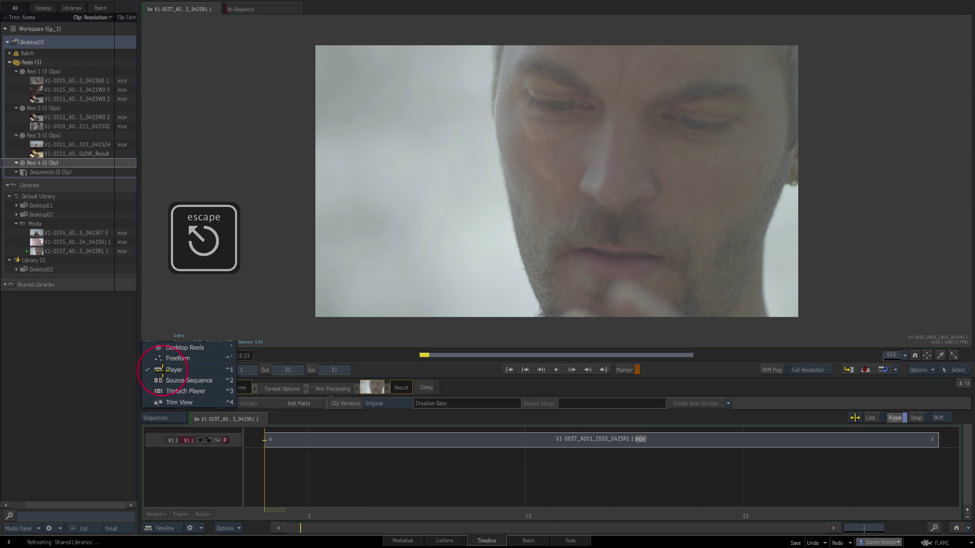
pyautogui.click(167, 355)
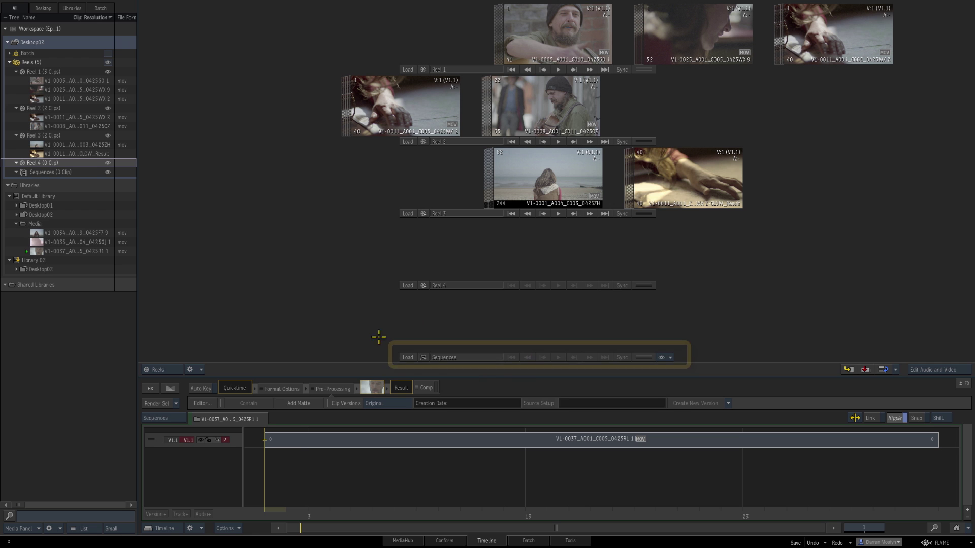
# Create an empty 1920 x 1080, 25 fps sequence named SEQ 01 via the Sequences reel's New menu.
pyautogui.rightClick(493, 325)
pyautogui.moveTo(542, 332)
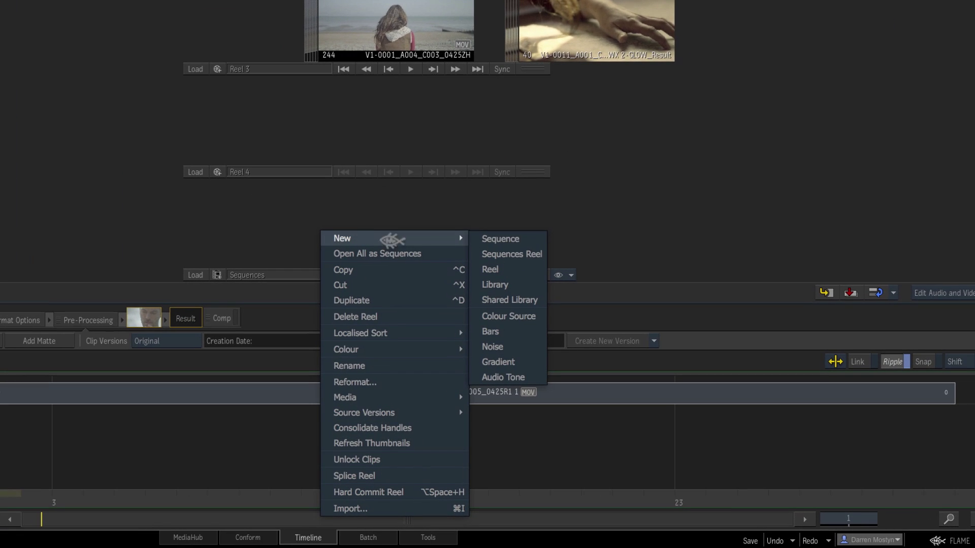
pyautogui.click(493, 243)
pyautogui.write('SEQ 01')
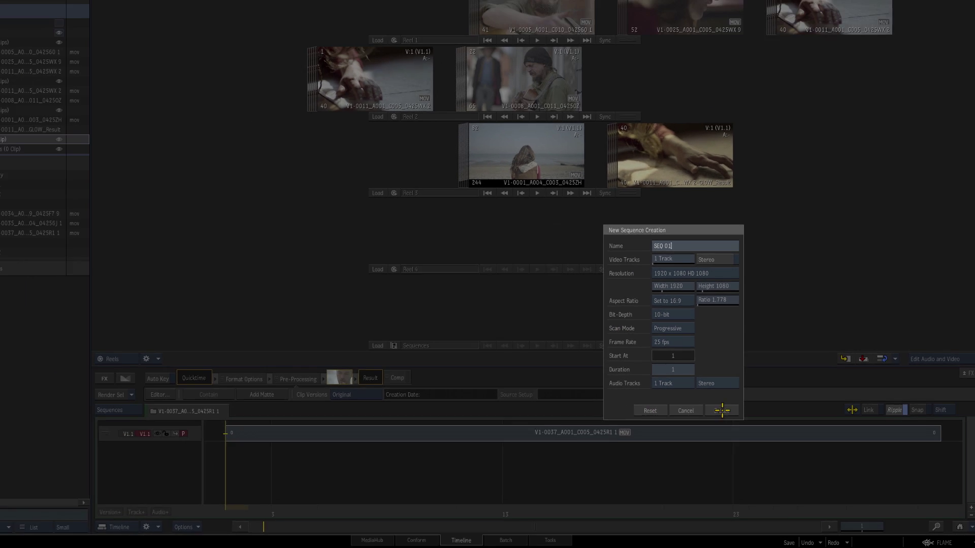
pyautogui.click(722, 410)
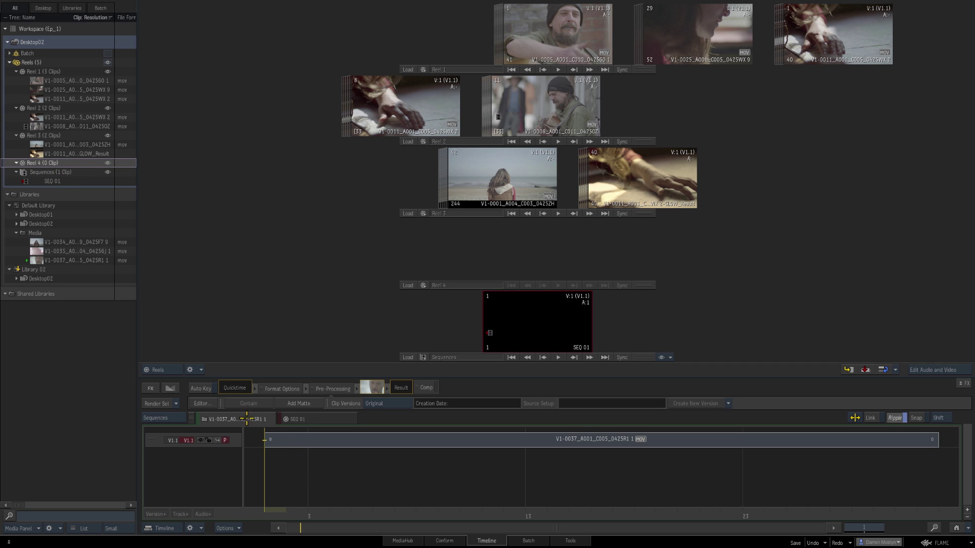
# Open the empty SEQ 01, place V1-0011 as its first shot, and play it.
pyautogui.moveTo(287, 508); pyautogui.dragTo(416, 503)
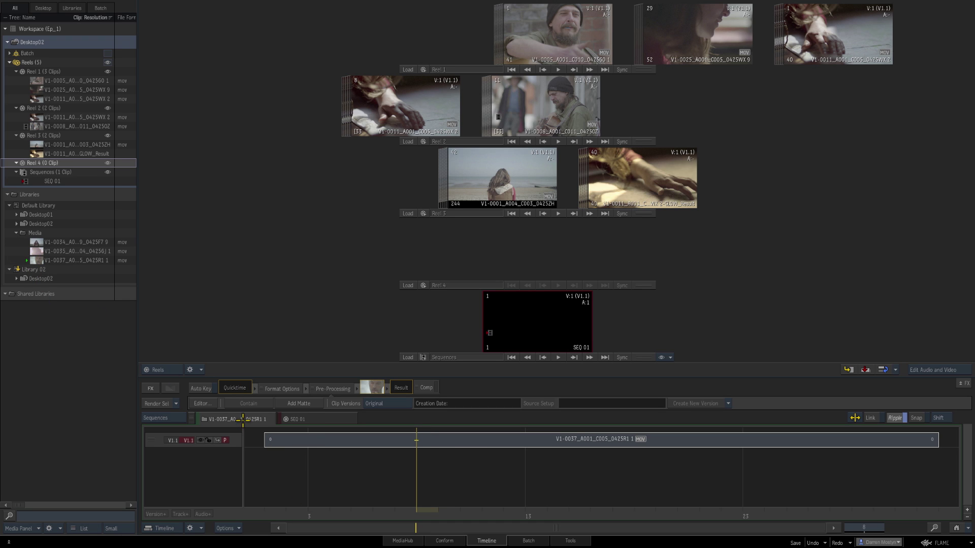
pyautogui.click(307, 419)
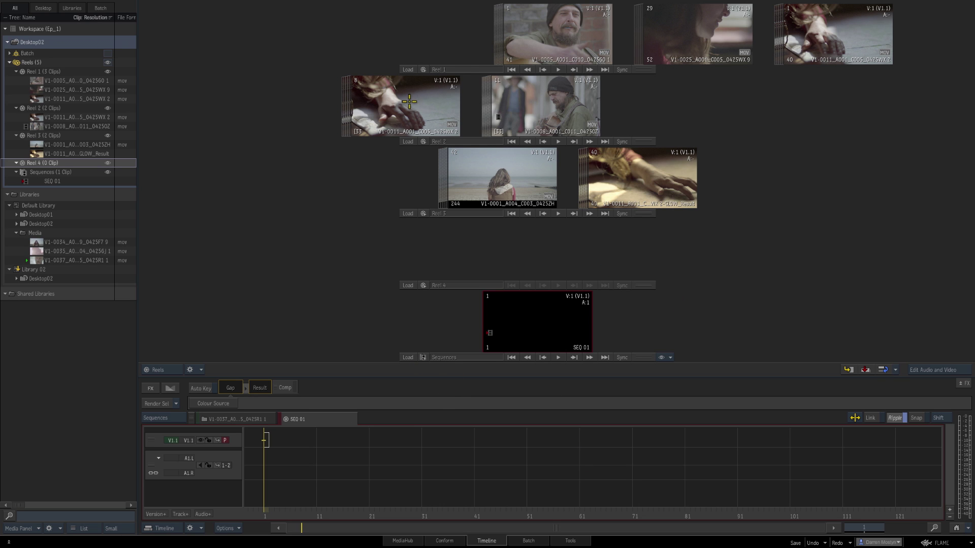
pyautogui.moveTo(409, 102); pyautogui.dragTo(265, 442)
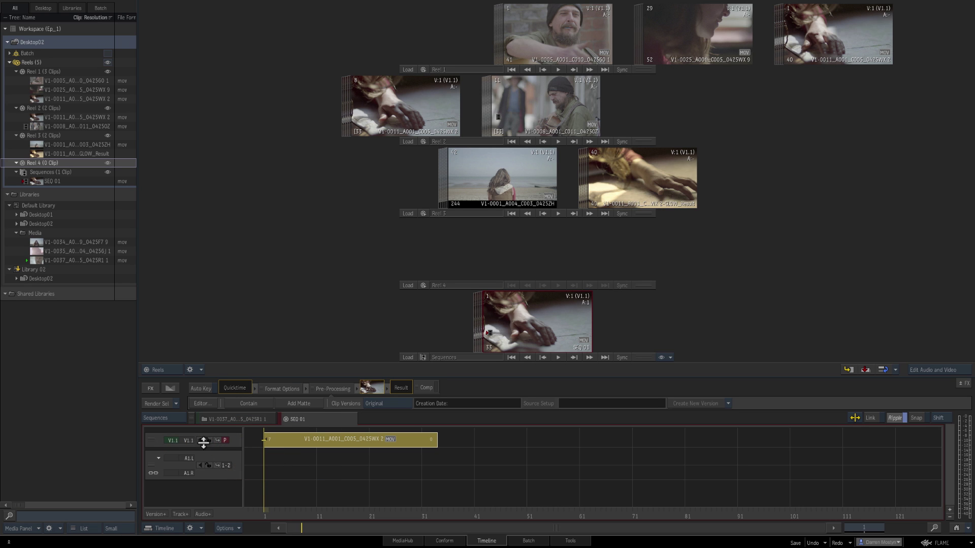
pyautogui.press('space')
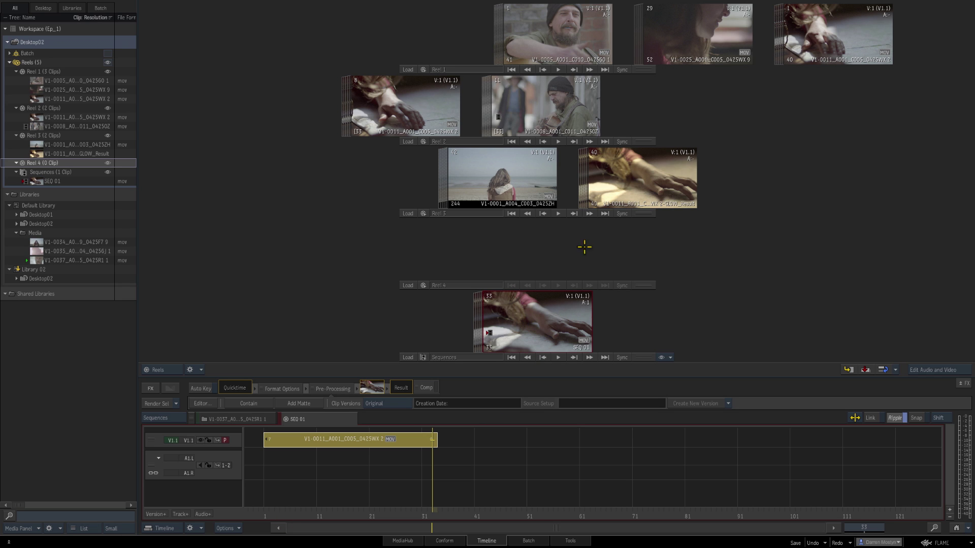
# Add V1-0008 after V1-0011 and play SEQ 01 from frame 28 to the end.
pyautogui.moveTo(541, 95); pyautogui.dragTo(441, 447)
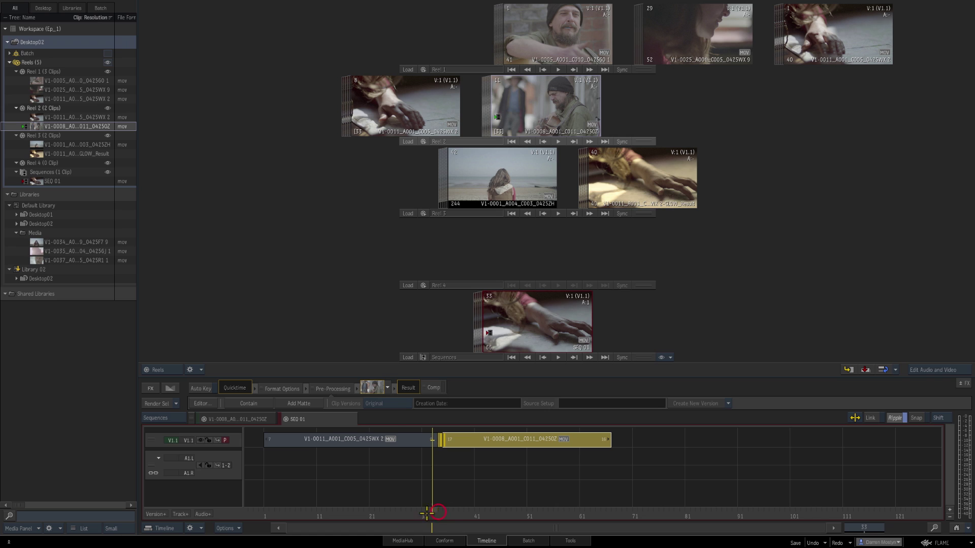
pyautogui.moveTo(426, 512); pyautogui.dragTo(421, 533)
pyautogui.press('space')
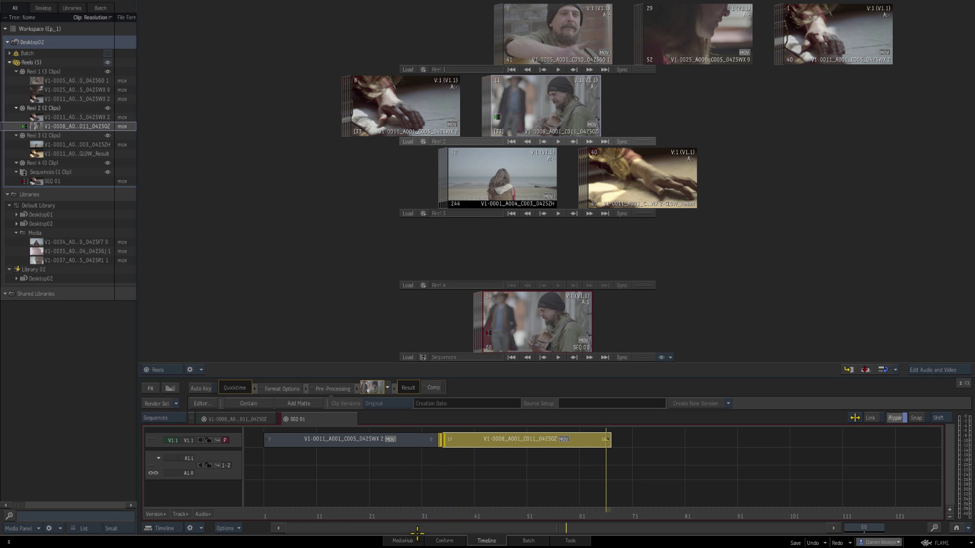
pyautogui.click(173, 369)
# In Source-Sequence view, mark V1-0025's out point at frame 33 and add it after V1-0008.
pyautogui.click(183, 402)
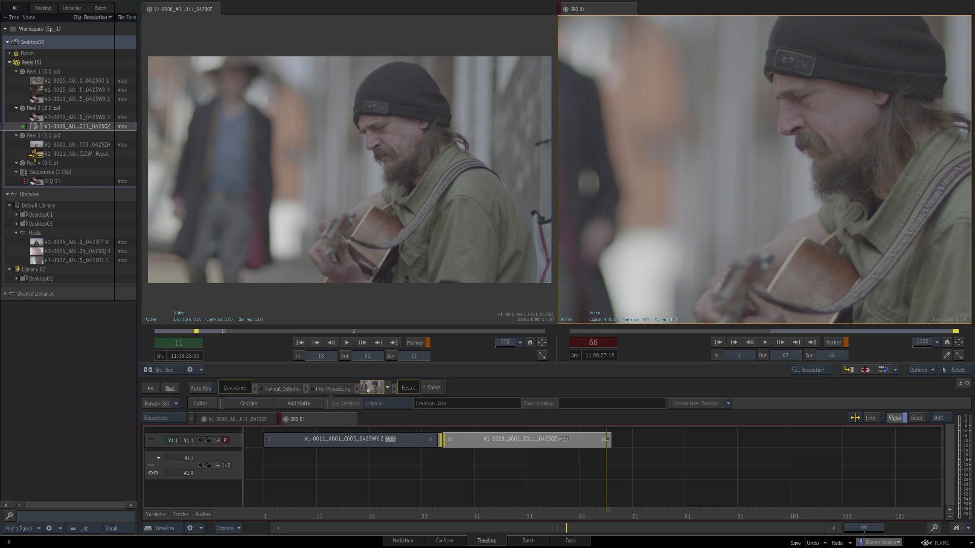
pyautogui.click(36, 90)
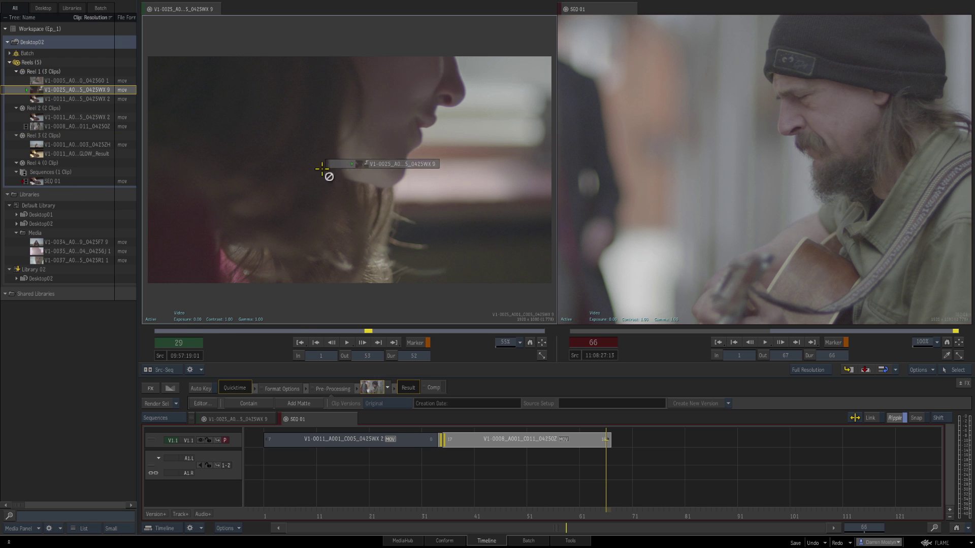
pyautogui.moveTo(298, 331); pyautogui.dragTo(263, 331)
pyautogui.press('space')
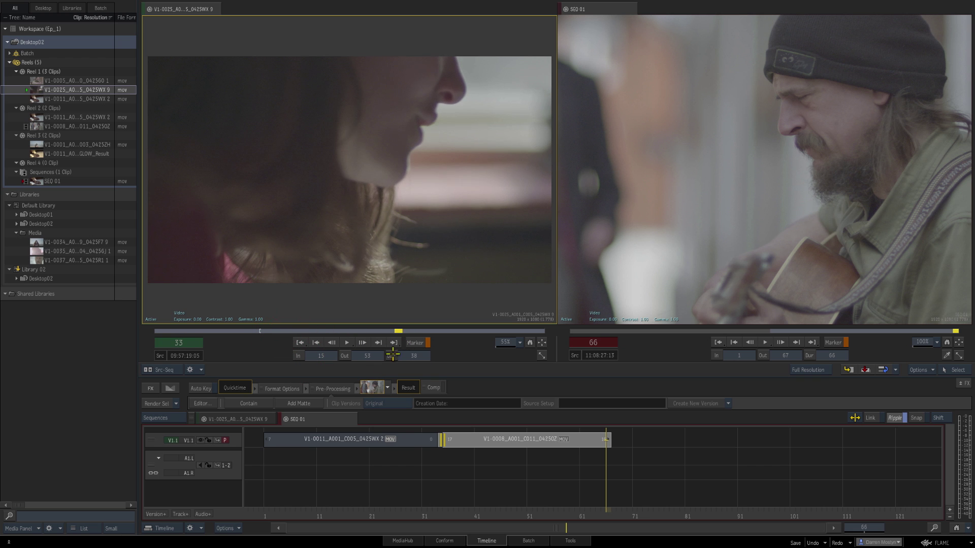
pyautogui.click(345, 355)
pyautogui.moveTo(374, 220); pyautogui.dragTo(613, 441)
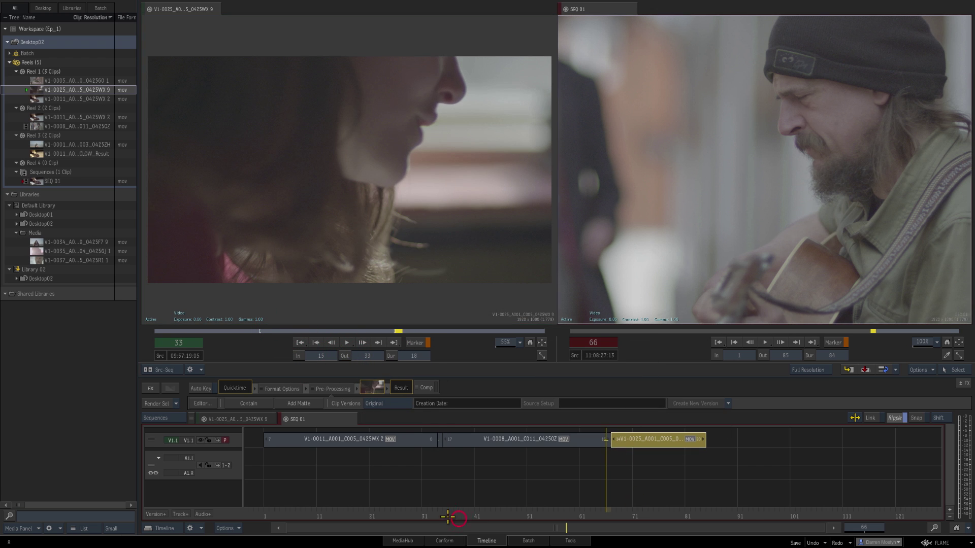
# Play SEQ 01 from frame 17, review it in a full-size player, then return to desktop reels.
pyautogui.moveTo(448, 517); pyautogui.dragTo(352, 524)
pyautogui.press('space')
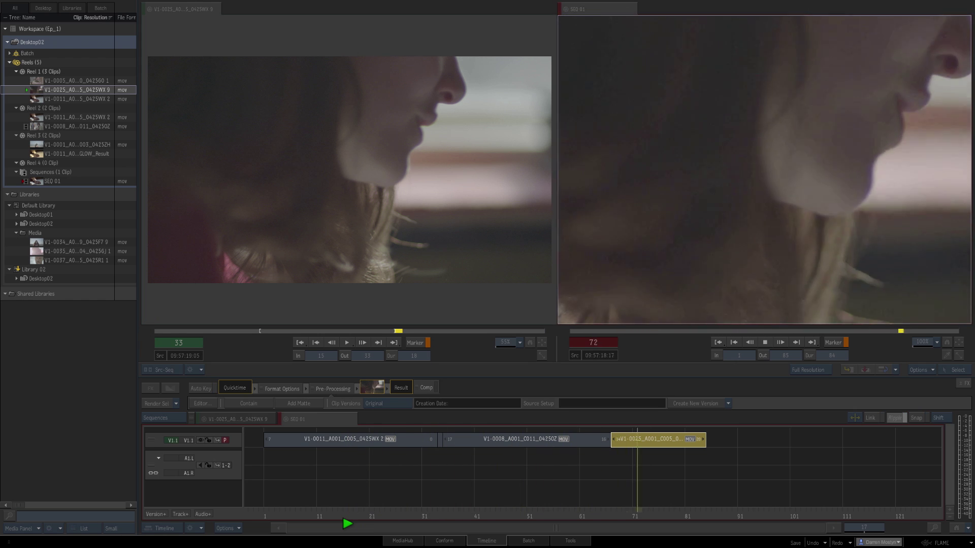
pyautogui.press('space')
pyautogui.click(167, 371)
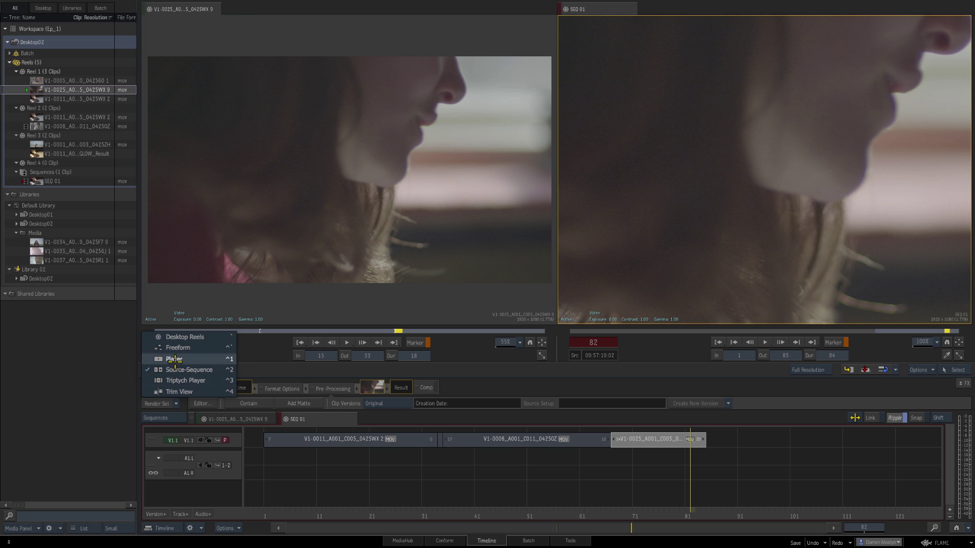
pyautogui.click(173, 359)
pyautogui.moveTo(661, 515); pyautogui.dragTo(355, 496)
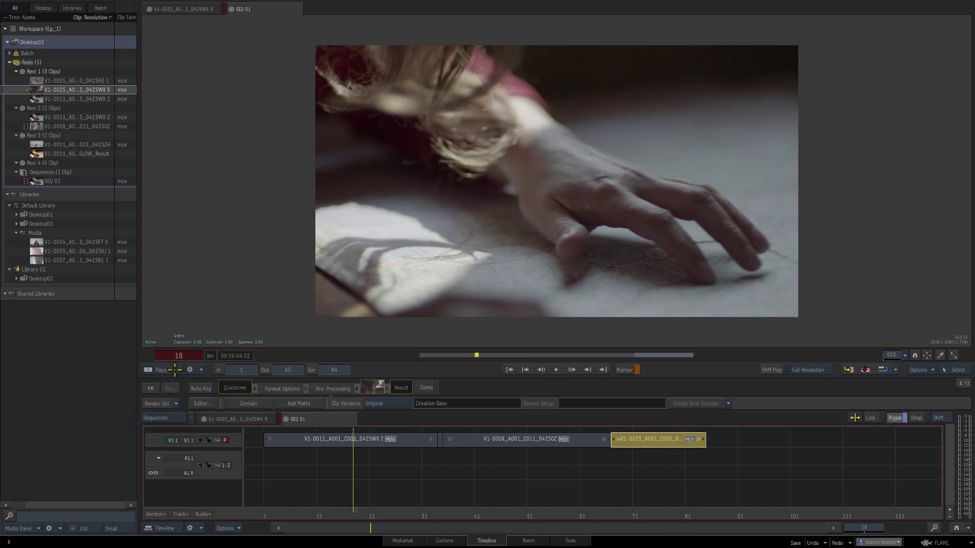
pyautogui.click(168, 371)
pyautogui.click(179, 349)
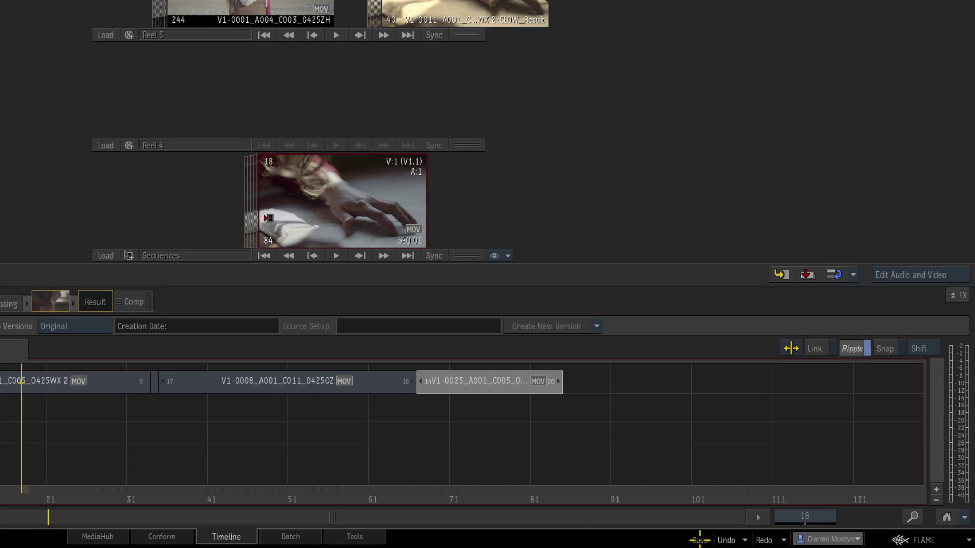
# Save Desktop02, now holding SEQ 01, to Library 02, replacing the earlier copy.
pyautogui.click(700, 540)
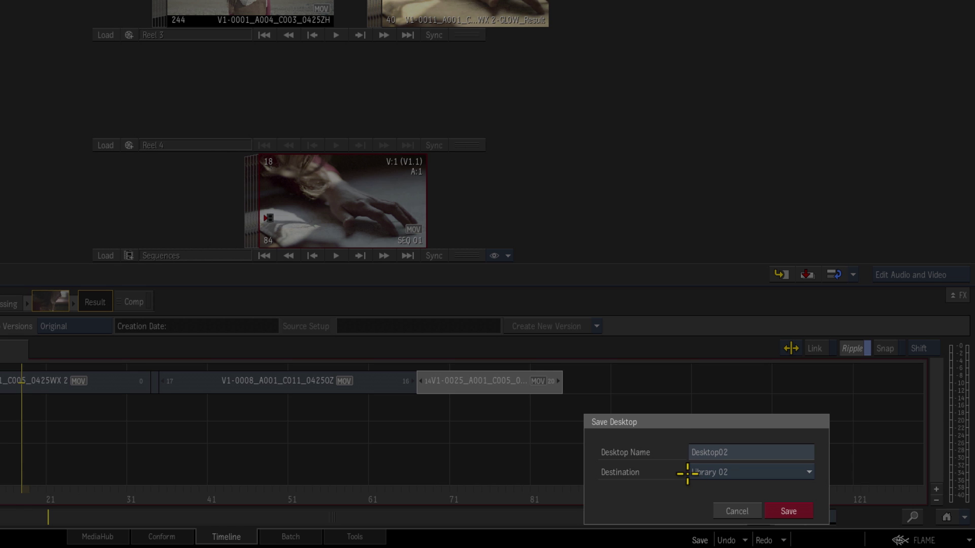
pyautogui.click(805, 517)
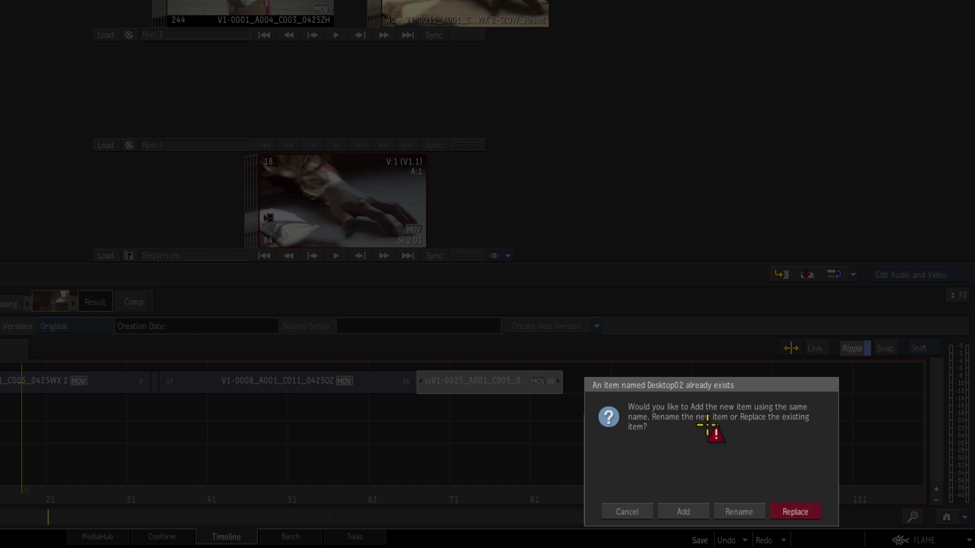
pyautogui.click(795, 512)
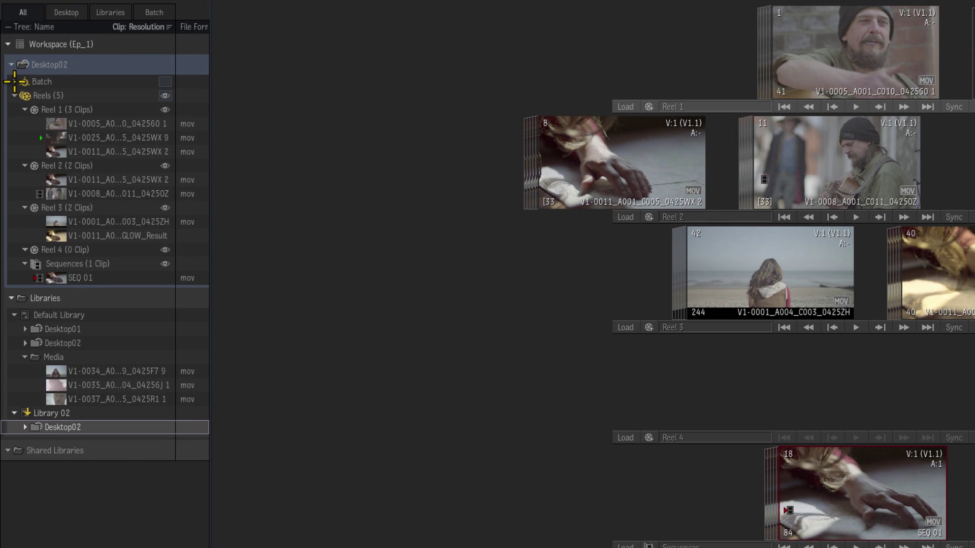
# Expand Batch, drag V1-0011 from Reel 1 into Schematic Reel 1, then return to the players view.
pyautogui.click(10, 54)
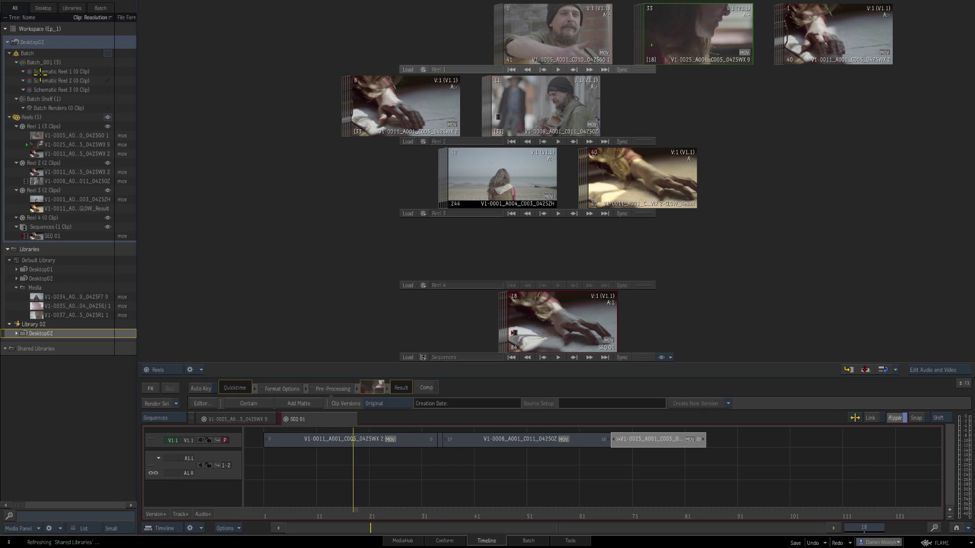
pyautogui.click(529, 541)
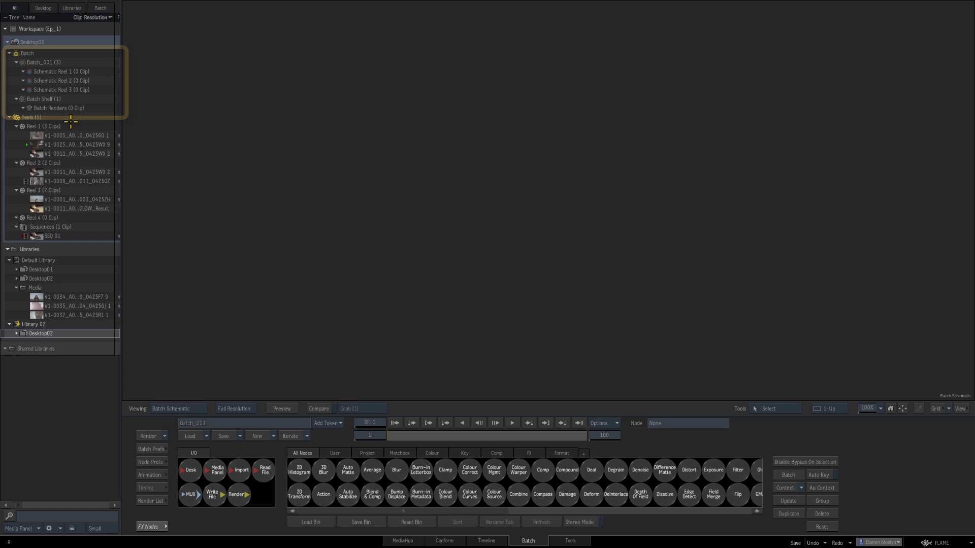
pyautogui.moveTo(36, 153); pyautogui.dragTo(80, 80)
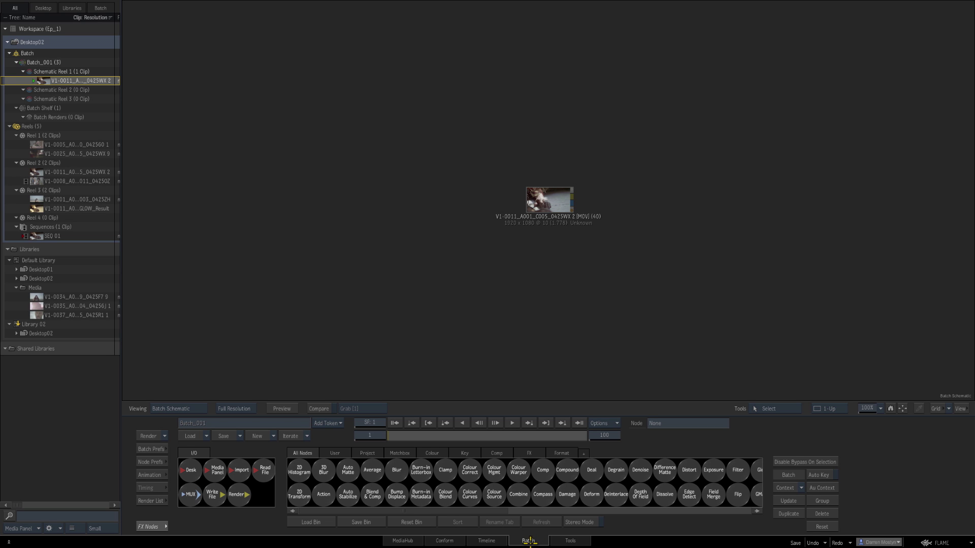
pyautogui.click(575, 540)
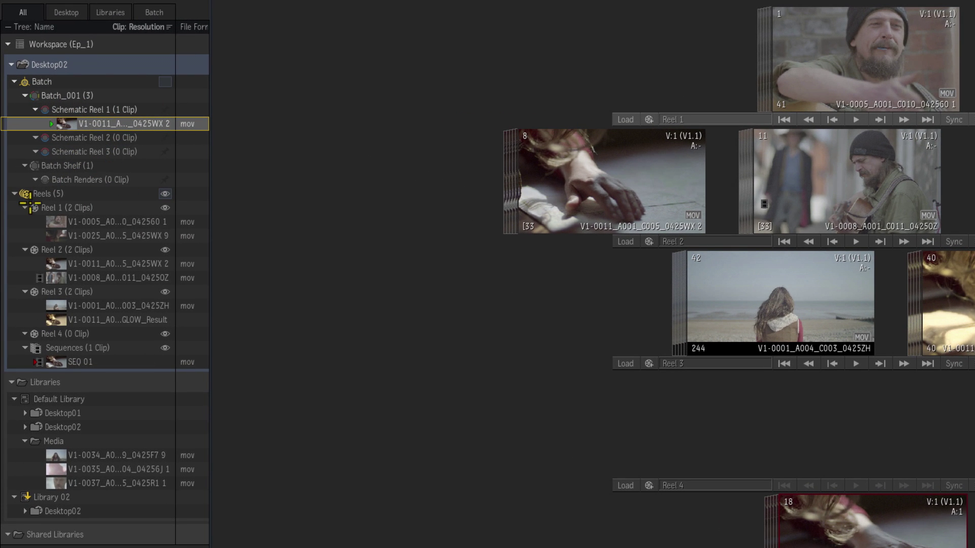
# Drag V1-0008 from Reel 2 into Schematic Reel 2, check it in Batch, and return to the players view.
pyautogui.click(165, 81)
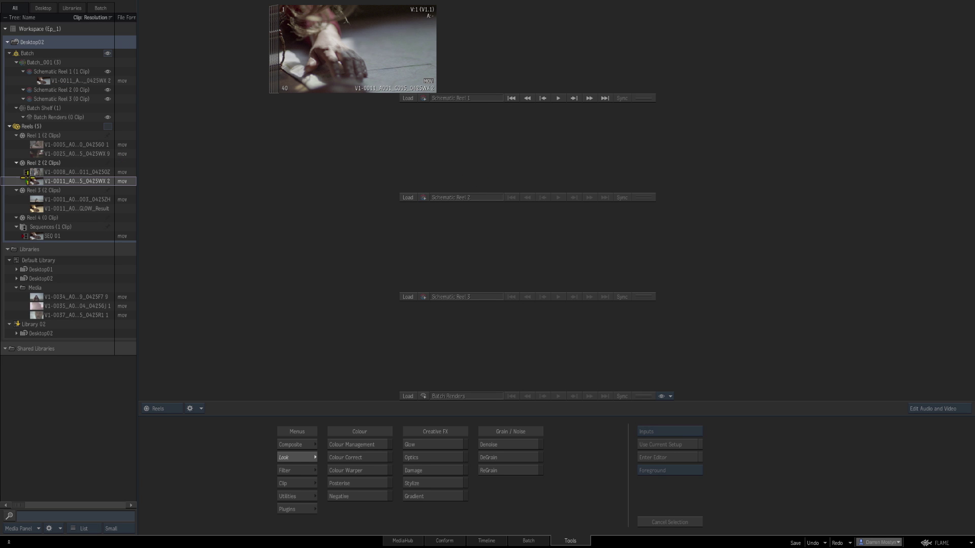
pyautogui.moveTo(31, 172); pyautogui.dragTo(462, 168)
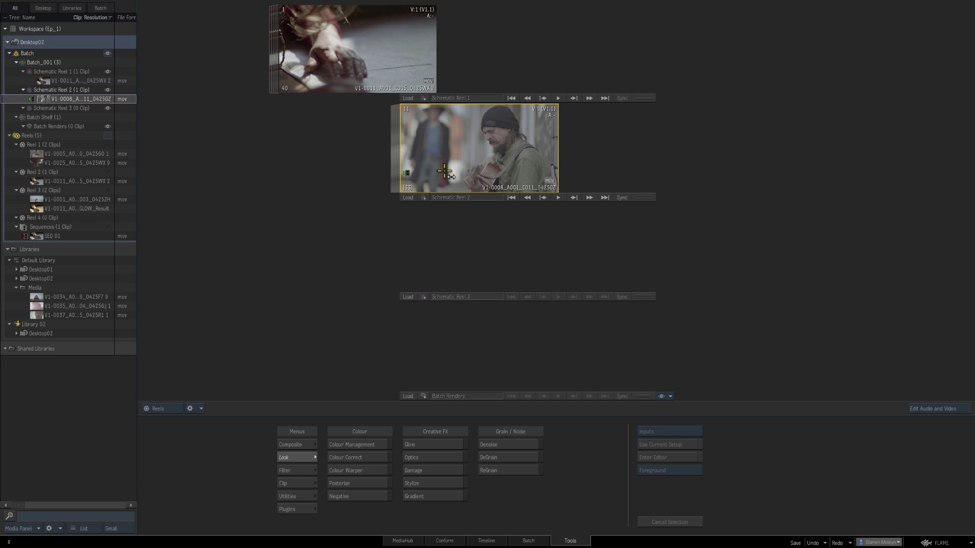
pyautogui.click(529, 541)
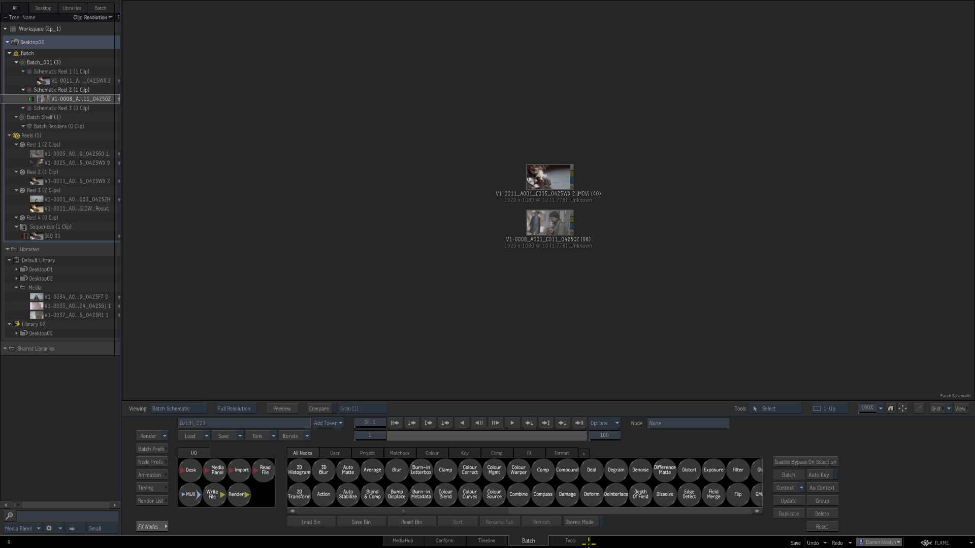
pyautogui.click(569, 541)
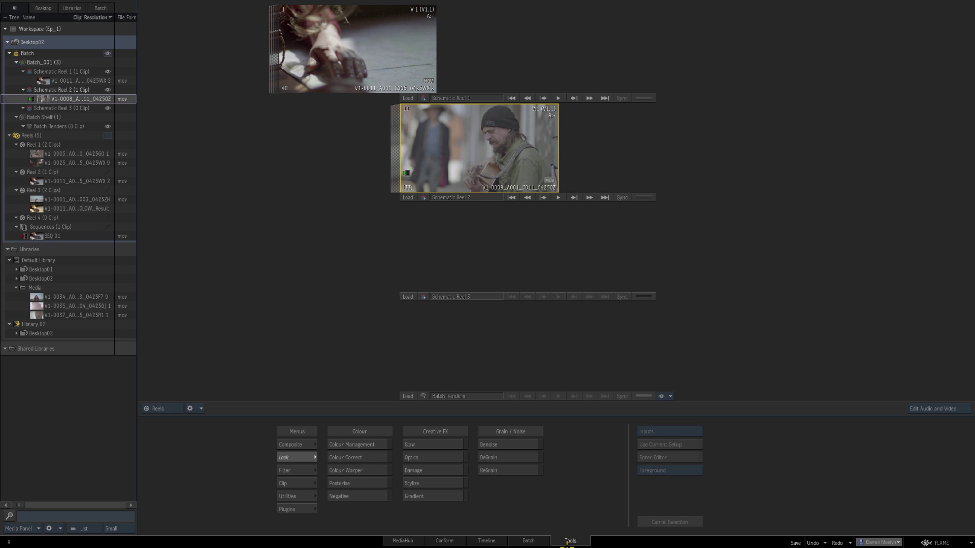